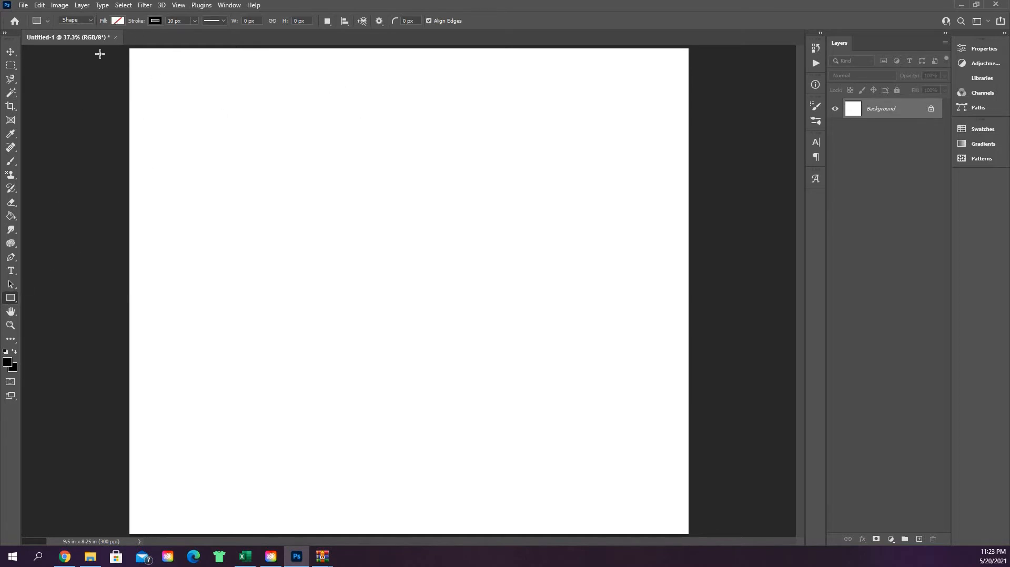
- Reset the foreground and background colors to their defaults and set the rectangle tool's fill to black
{"action": "left_click", "coordinate": [118, 21]}
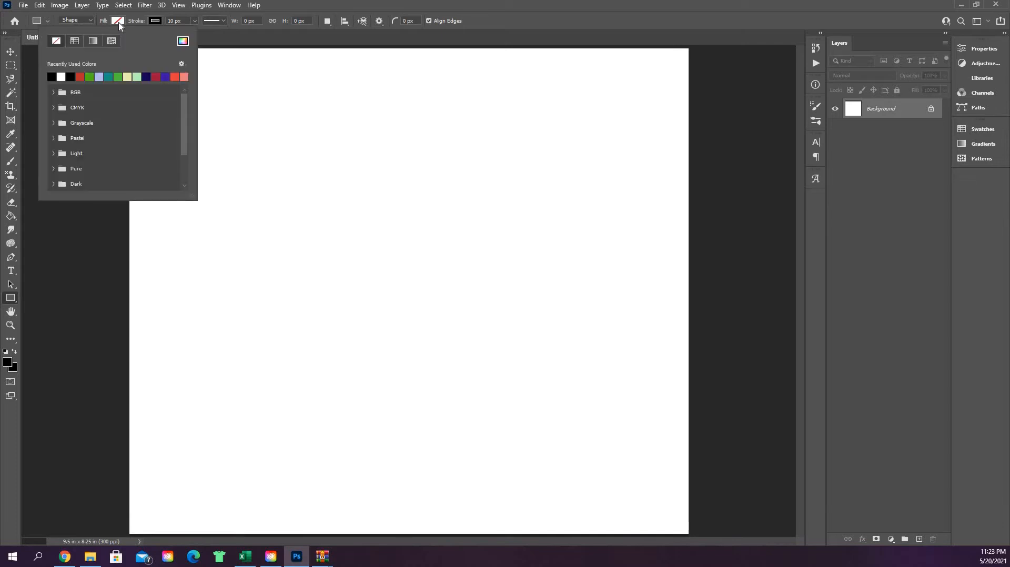
{"action": "left_click", "coordinate": [5, 352]}
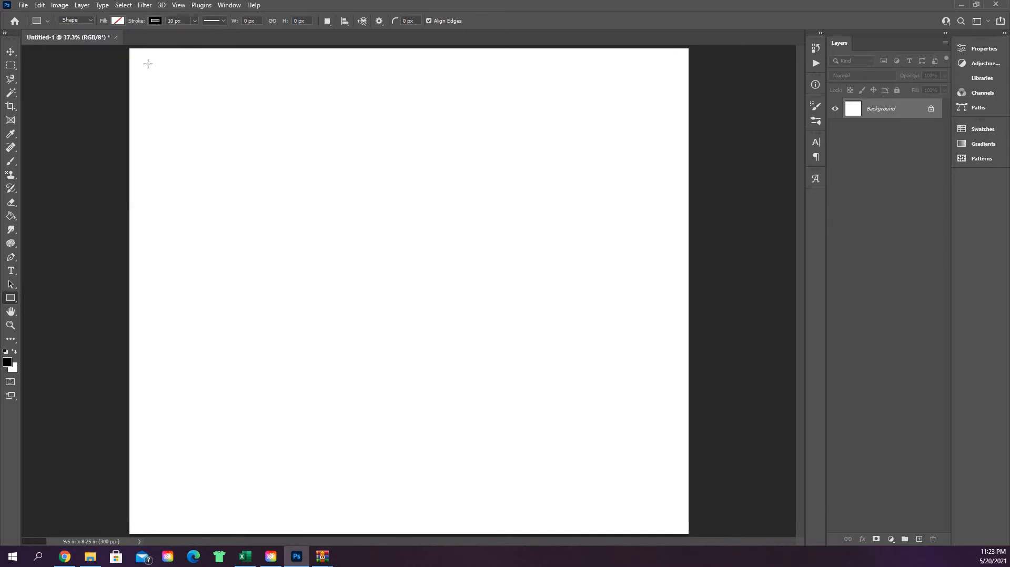
{"action": "left_click", "coordinate": [117, 21]}
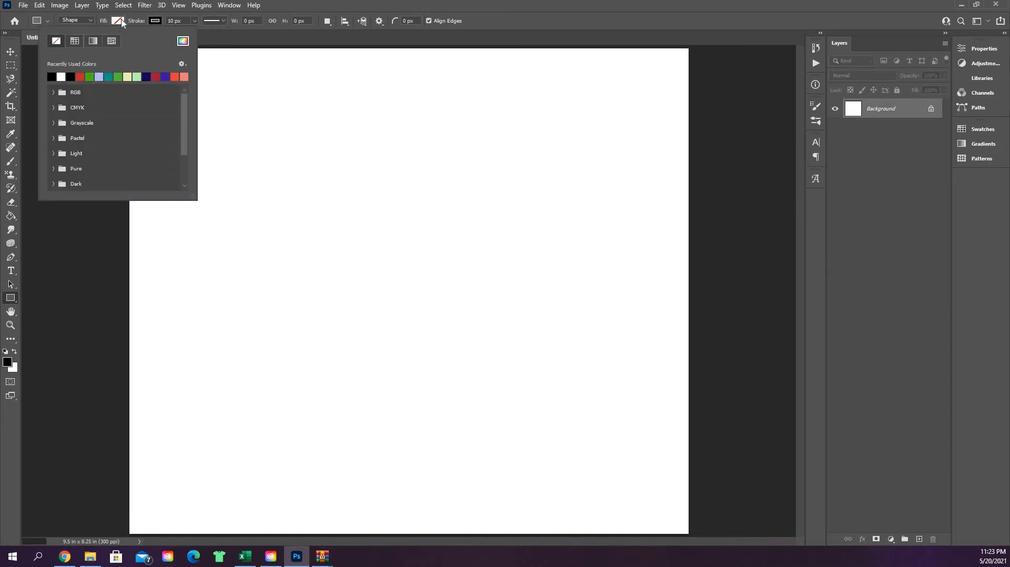
{"action": "left_click", "coordinate": [53, 76]}
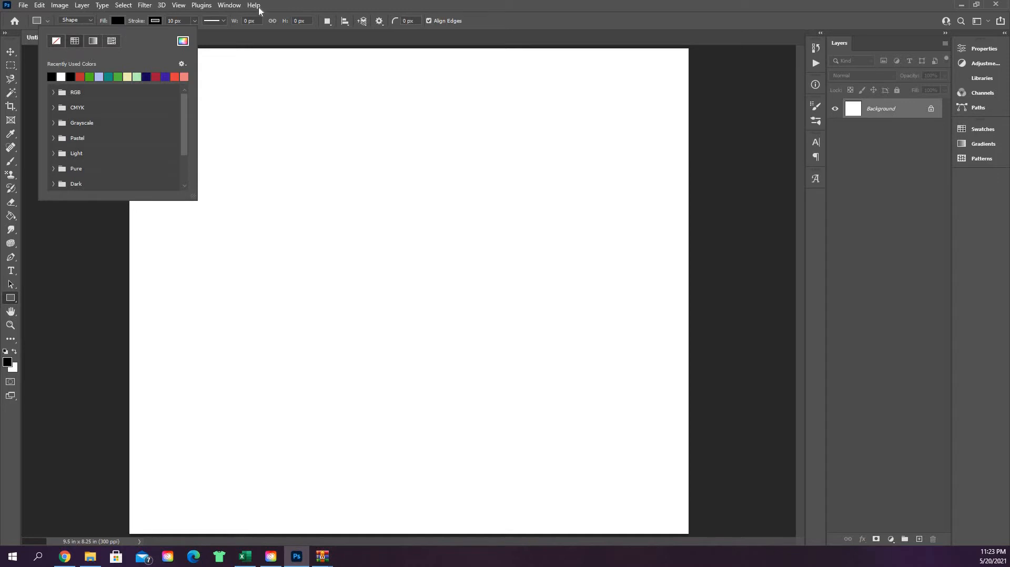
- Set the rectangle tool's stroke to no color
{"action": "left_click", "coordinate": [157, 21]}
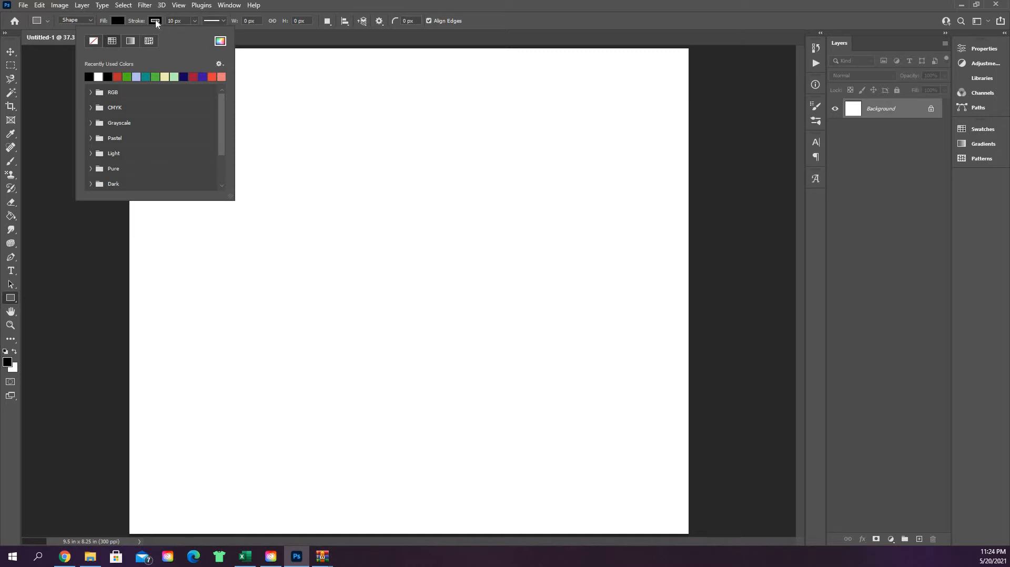
{"action": "left_click", "coordinate": [95, 42]}
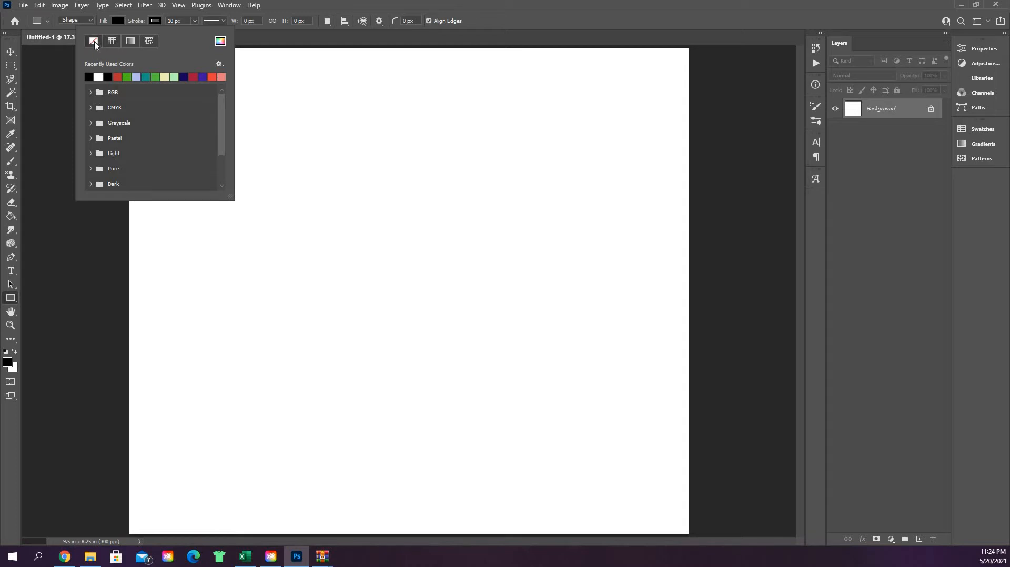
{"action": "left_click", "coordinate": [166, 24]}
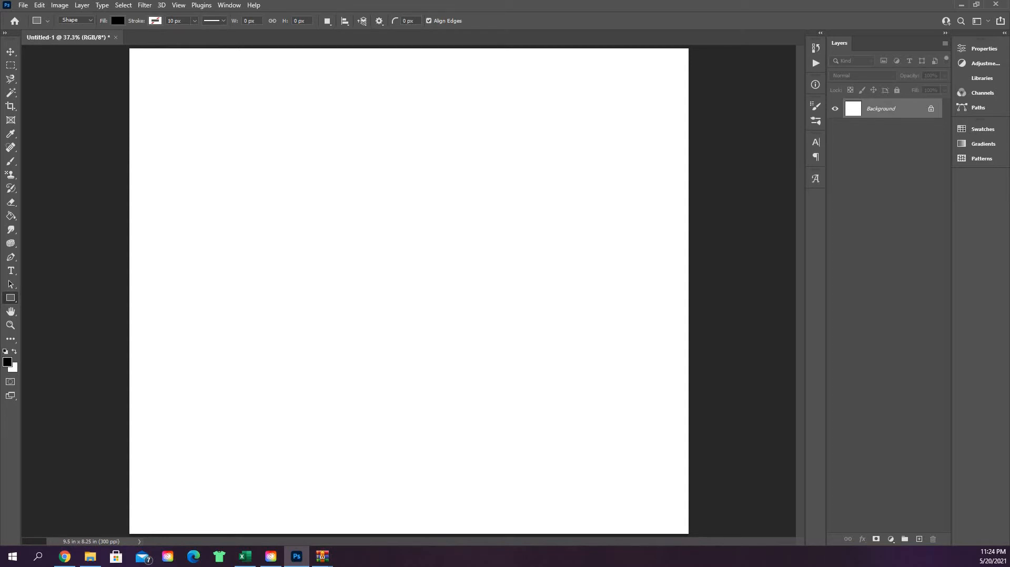
- Examine the stroke alignment, caps and corner options, the path operations and the drawing mode choices for the rectangle tool
{"action": "left_click", "coordinate": [223, 21]}
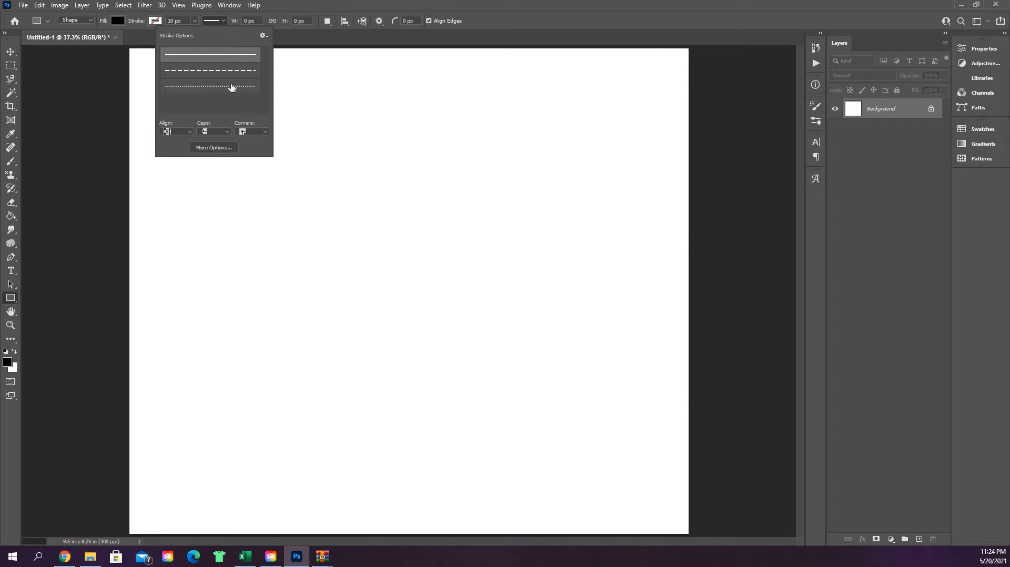
{"action": "left_click", "coordinate": [191, 132]}
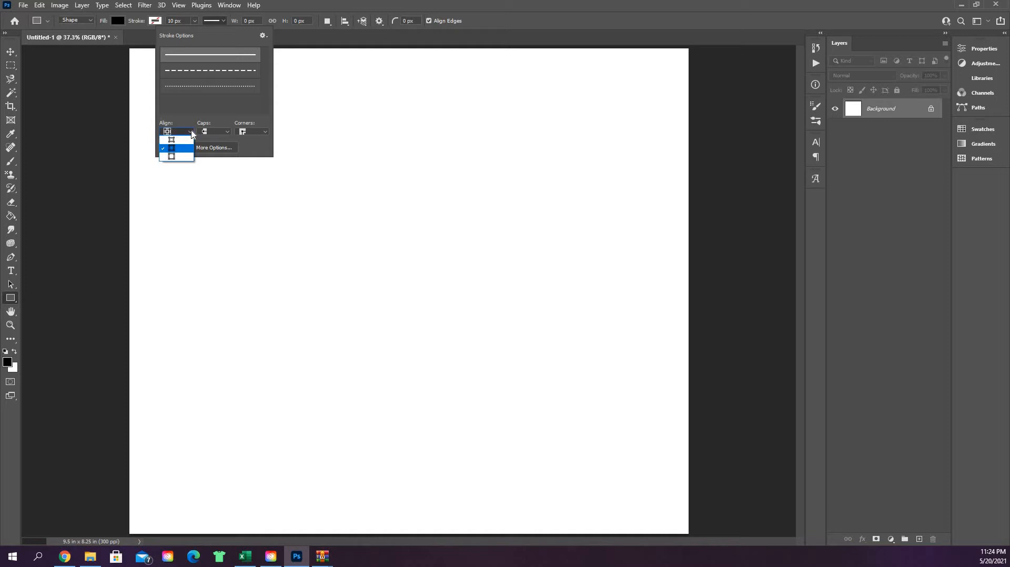
{"action": "left_click", "coordinate": [191, 131]}
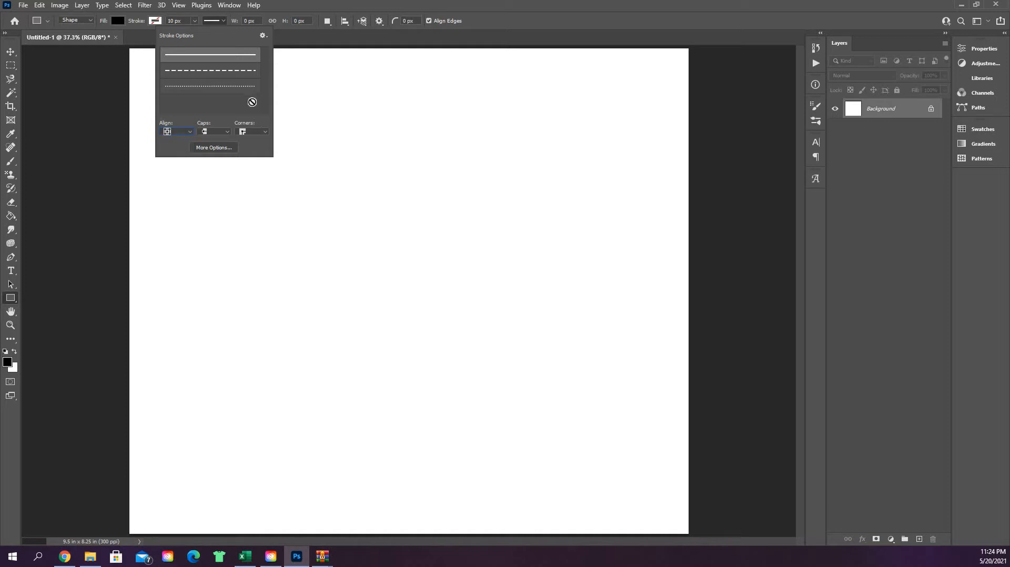
{"action": "left_click", "coordinate": [258, 130]}
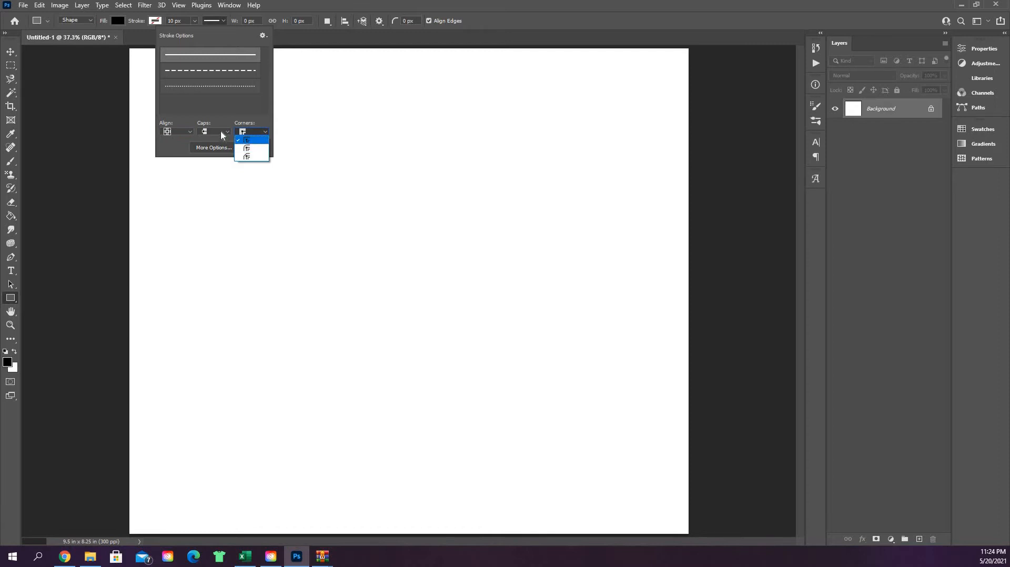
{"action": "left_click", "coordinate": [221, 131]}
{"action": "left_click", "coordinate": [221, 131]}
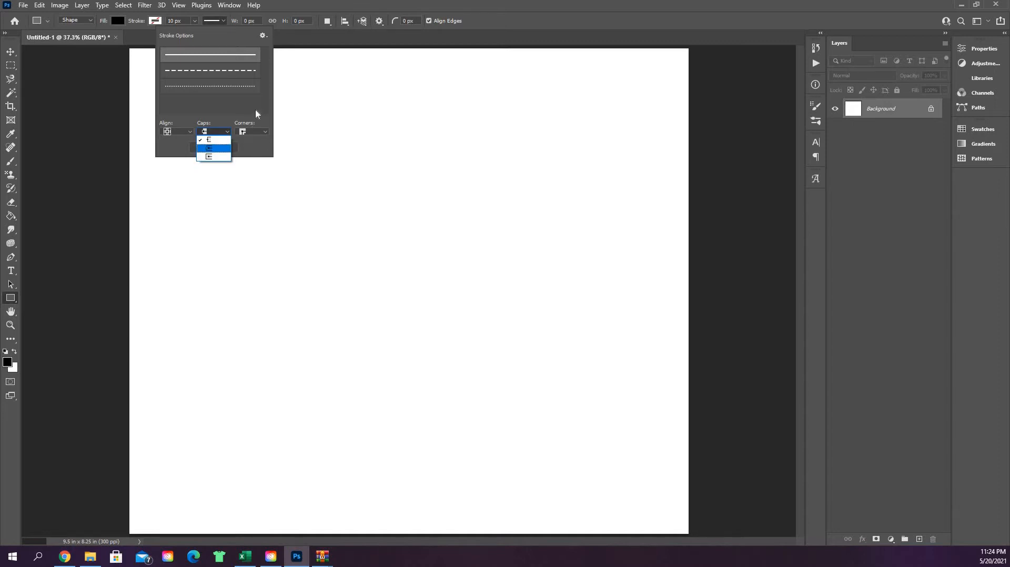
{"action": "left_click", "coordinate": [249, 13]}
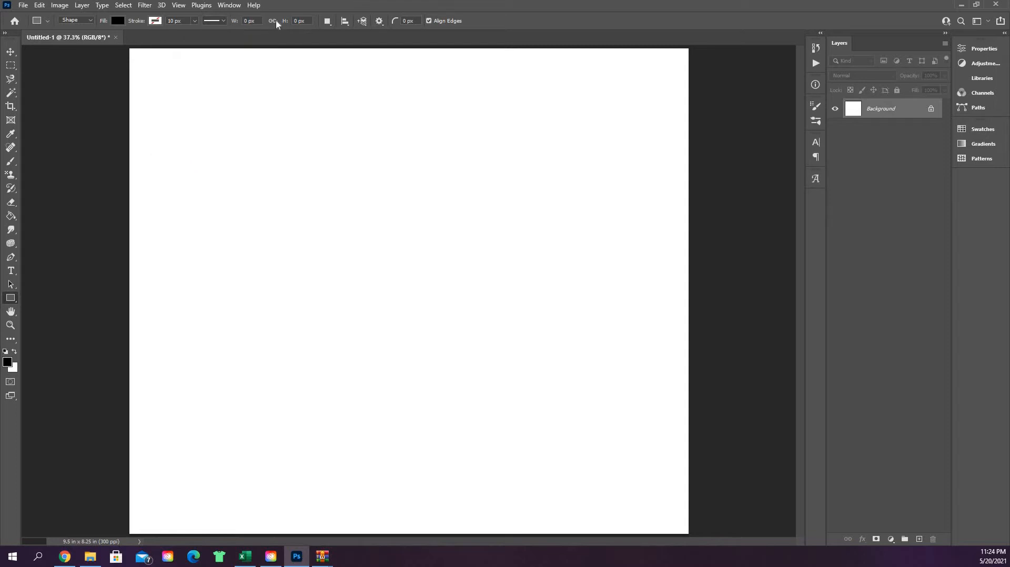
{"action": "left_click", "coordinate": [331, 24]}
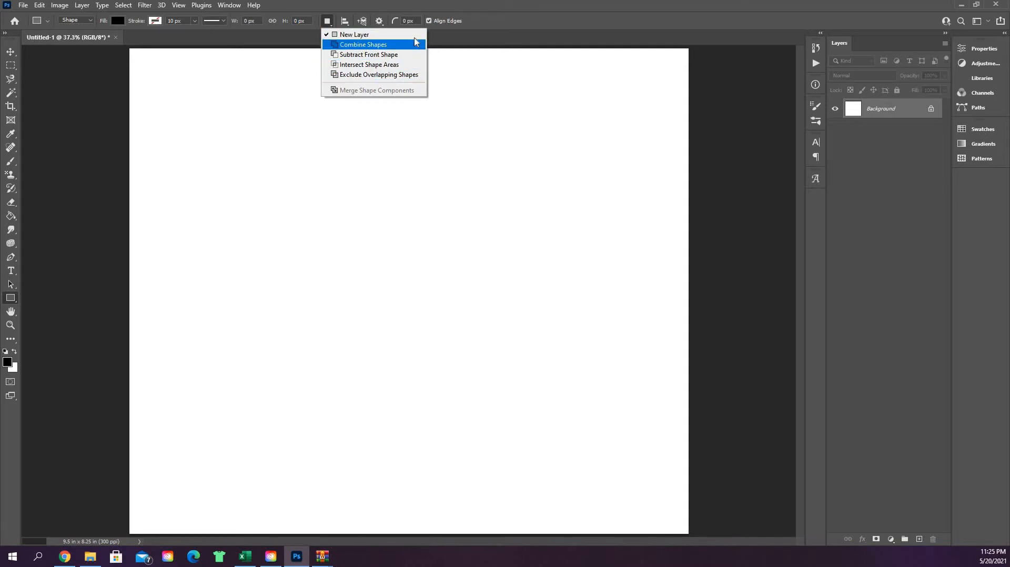
{"action": "left_click", "coordinate": [499, 20]}
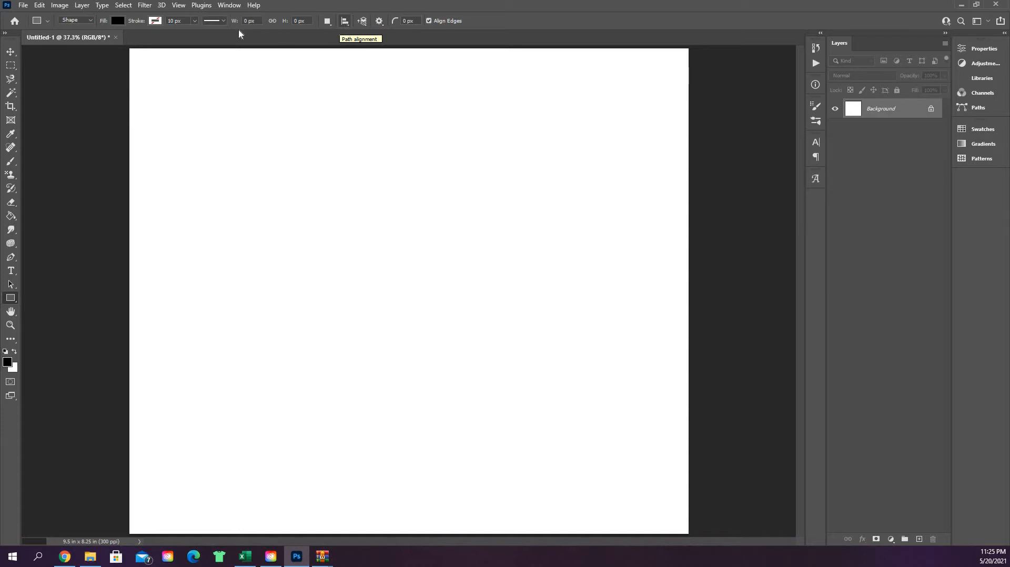
{"action": "left_click", "coordinate": [91, 21]}
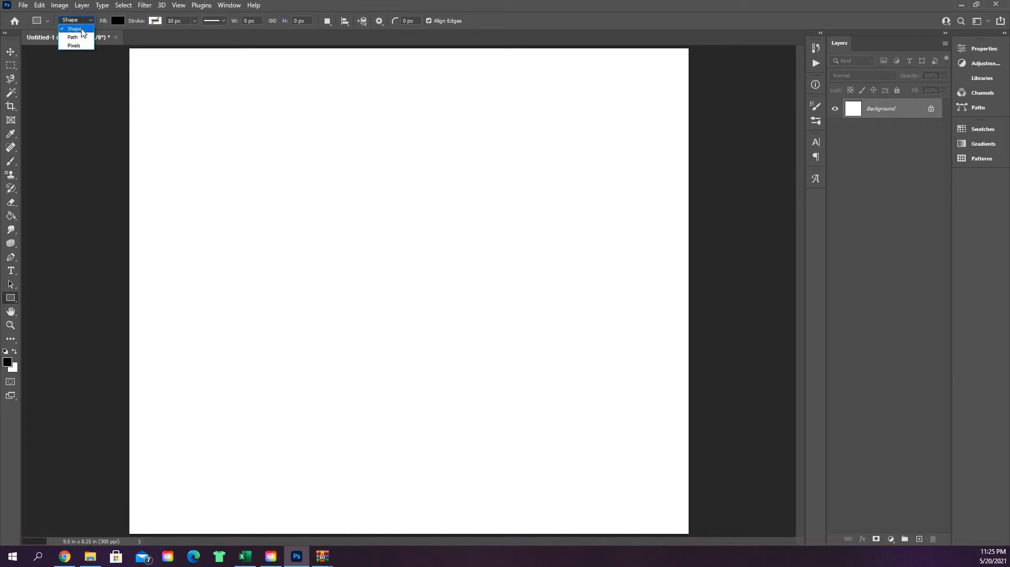
{"action": "left_click", "coordinate": [109, 22]}
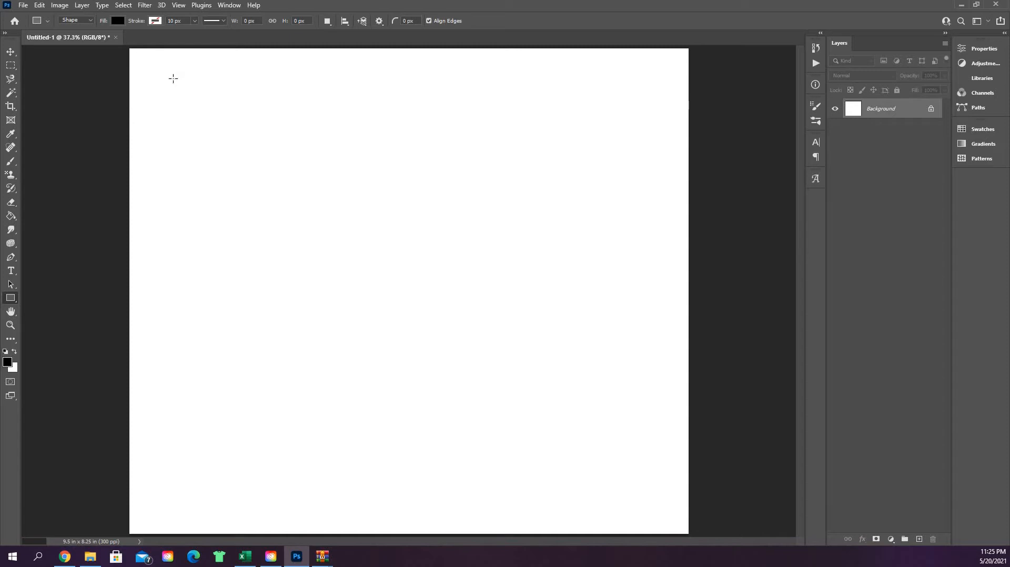
- Draw a black rectangle about 6.95 in wide and 1.02 in high, and move it to about X 1.46 in, Y 1.49 in
{"action": "left_click_drag", "start_coordinate": [173, 78], "coordinate": [586, 139]}
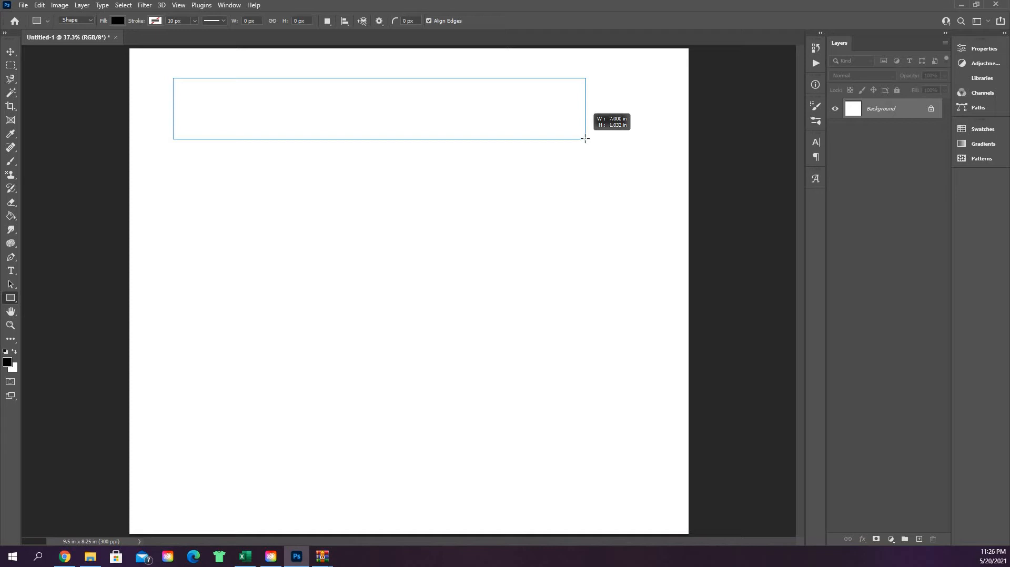
{"action": "left_click_drag", "start_coordinate": [585, 139], "coordinate": [582, 137]}
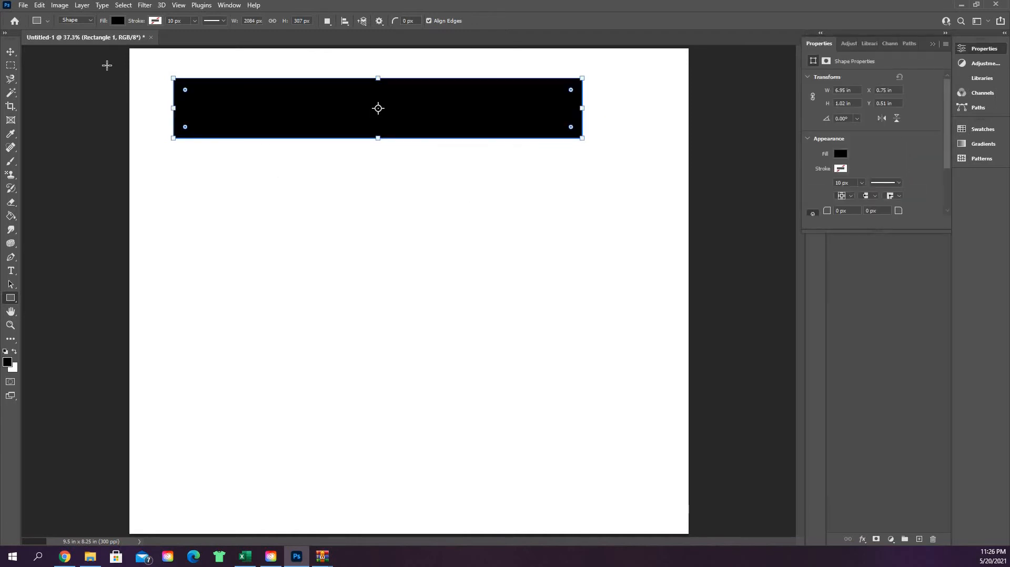
{"action": "left_click", "coordinate": [10, 53]}
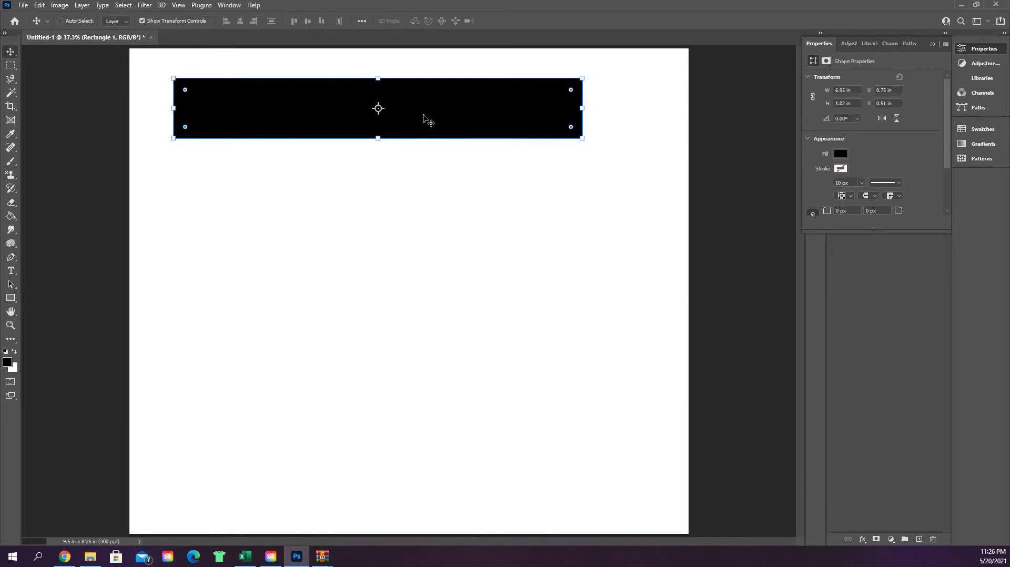
{"action": "left_click_drag", "start_coordinate": [423, 119], "coordinate": [431, 164]}
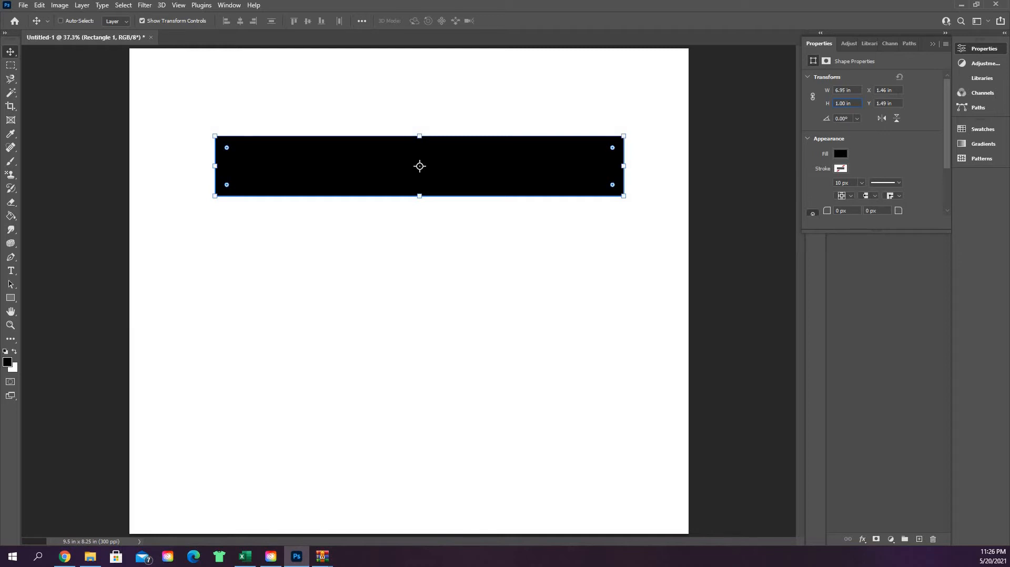
- Set the rectangle's height to 1 in and its width to 7 in
{"action": "key", "text": "Return"}
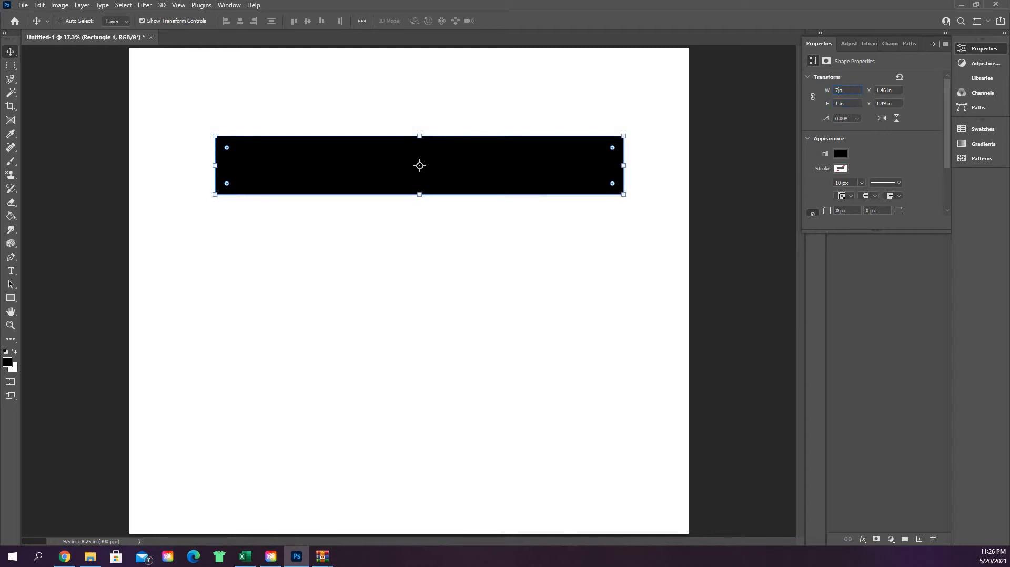
{"action": "type", "text": "7"}
{"action": "key", "text": "Return"}
- Give the rectangle a red stroke from the recently used colors
{"action": "left_click", "coordinate": [841, 169]}
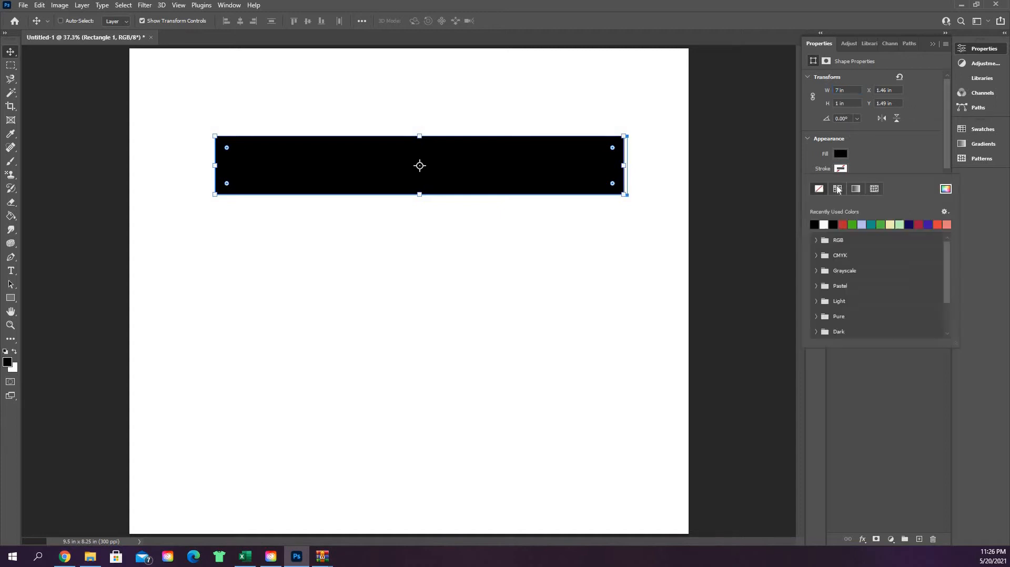
{"action": "left_click", "coordinate": [844, 224]}
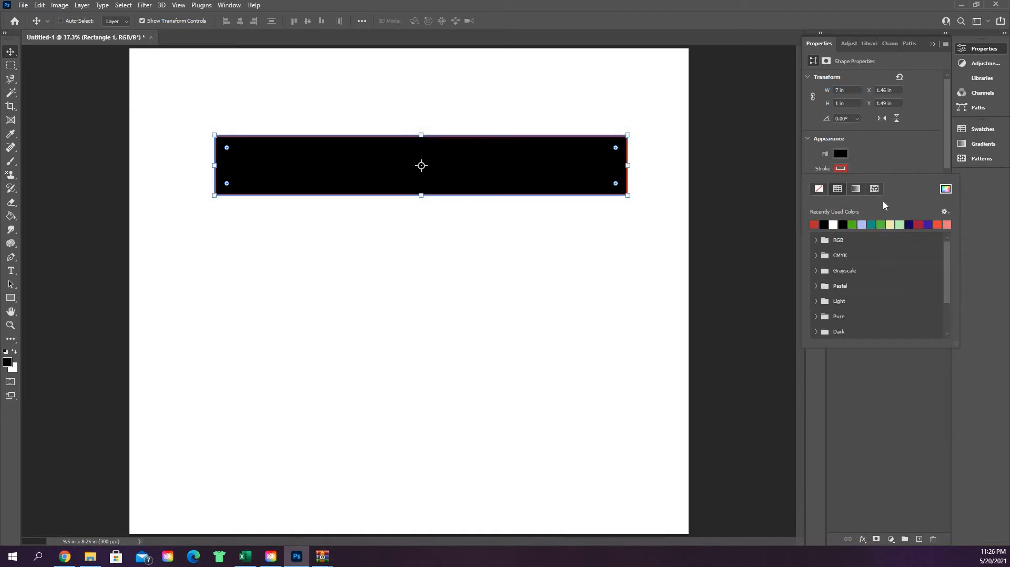
{"action": "left_click", "coordinate": [898, 164]}
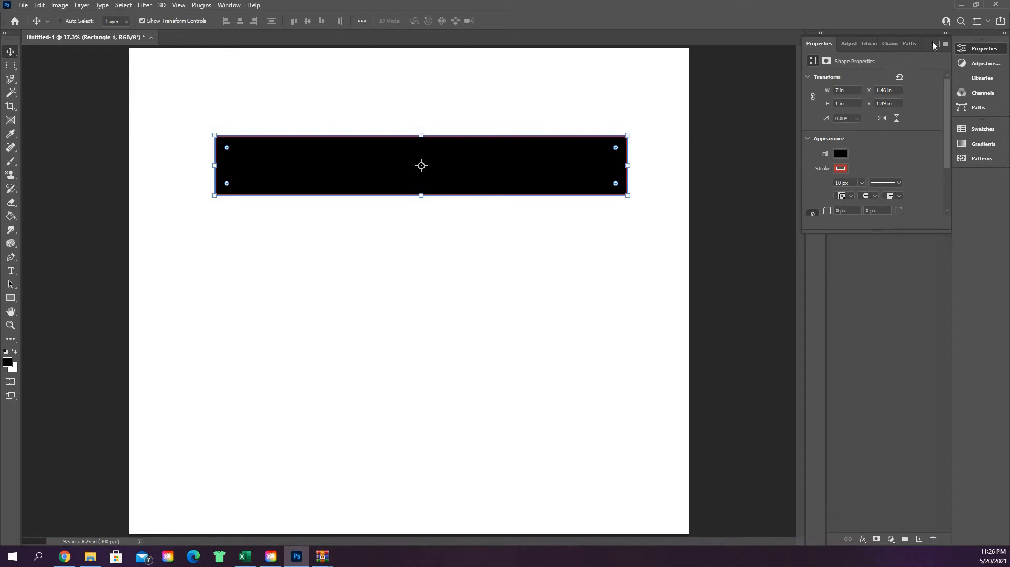
- Try a green fill on the rectangle and return the fill to black
{"action": "left_click", "coordinate": [840, 154]}
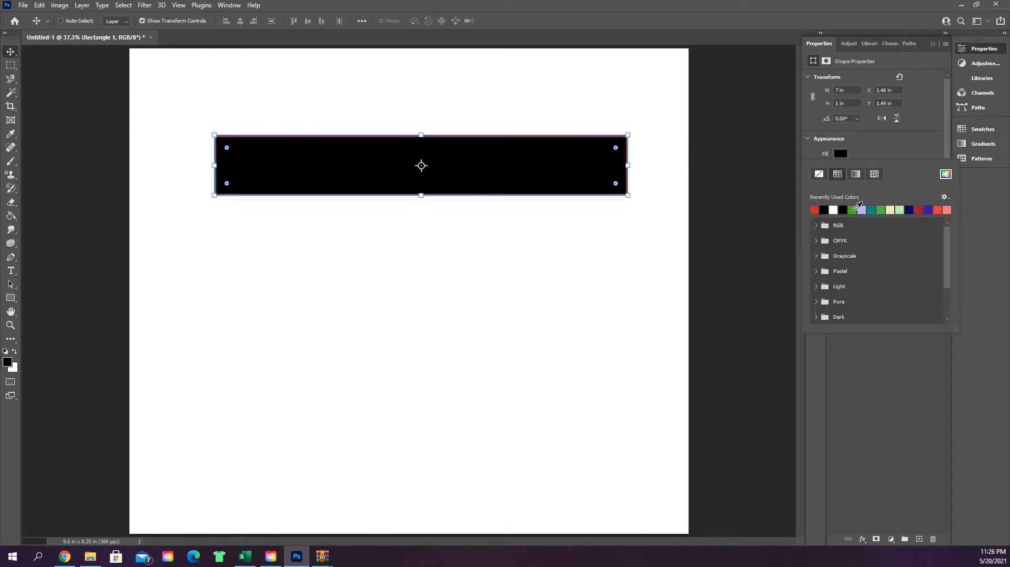
{"action": "left_click", "coordinate": [856, 210]}
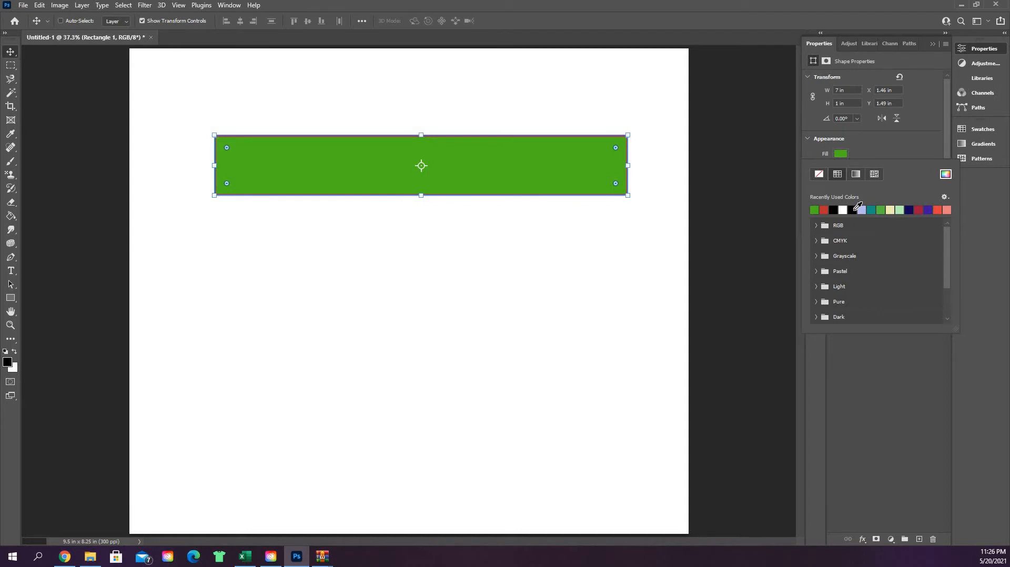
{"action": "left_click", "coordinate": [833, 210]}
{"action": "left_click", "coordinate": [883, 141]}
- Remove the red stroke from the rectangle
{"action": "left_click", "coordinate": [840, 169]}
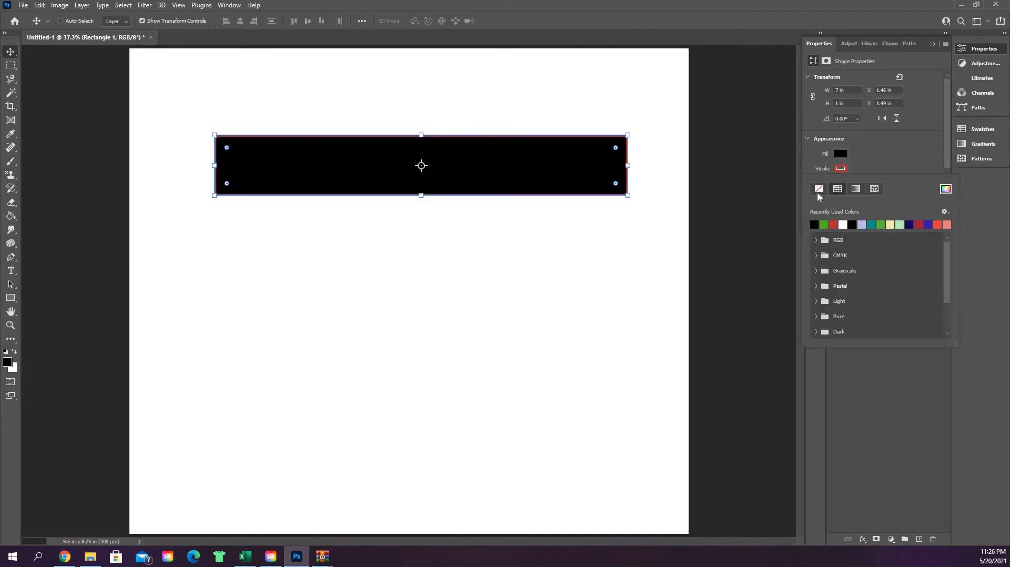
{"action": "left_click", "coordinate": [819, 188]}
{"action": "left_click", "coordinate": [854, 174]}
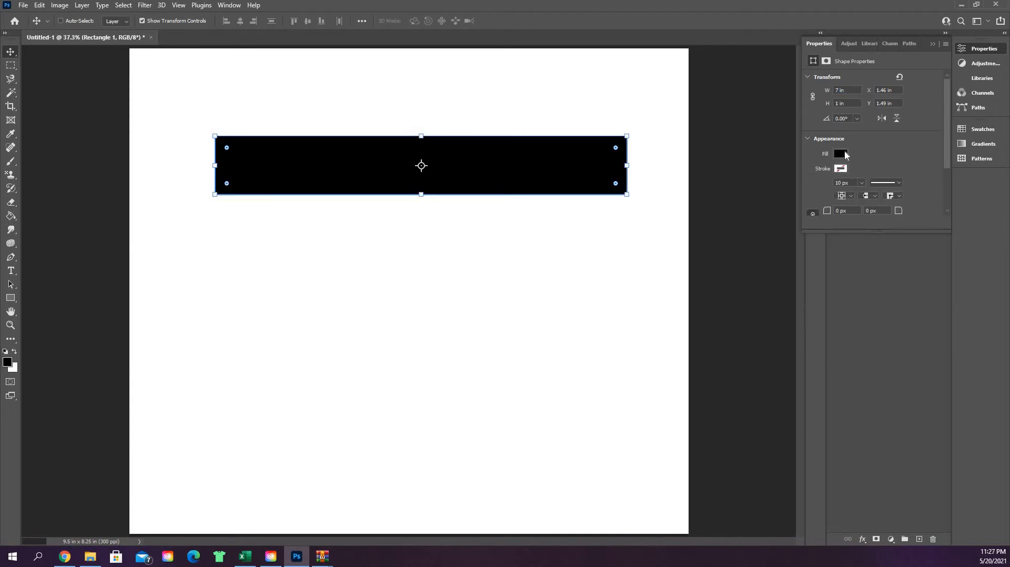
- Collapse the shape properties and compare the Background and Rectangle 1 layers, leaving Rectangle 1 selected
{"action": "left_click", "coordinate": [932, 44]}
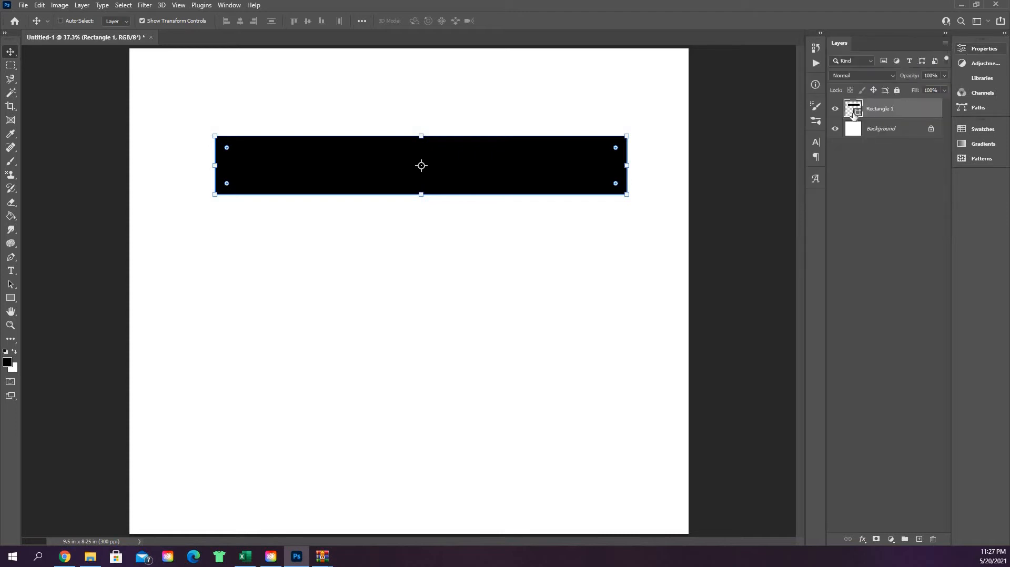
{"action": "left_click", "coordinate": [902, 134]}
{"action": "left_click", "coordinate": [905, 112]}
{"action": "left_click", "coordinate": [911, 135]}
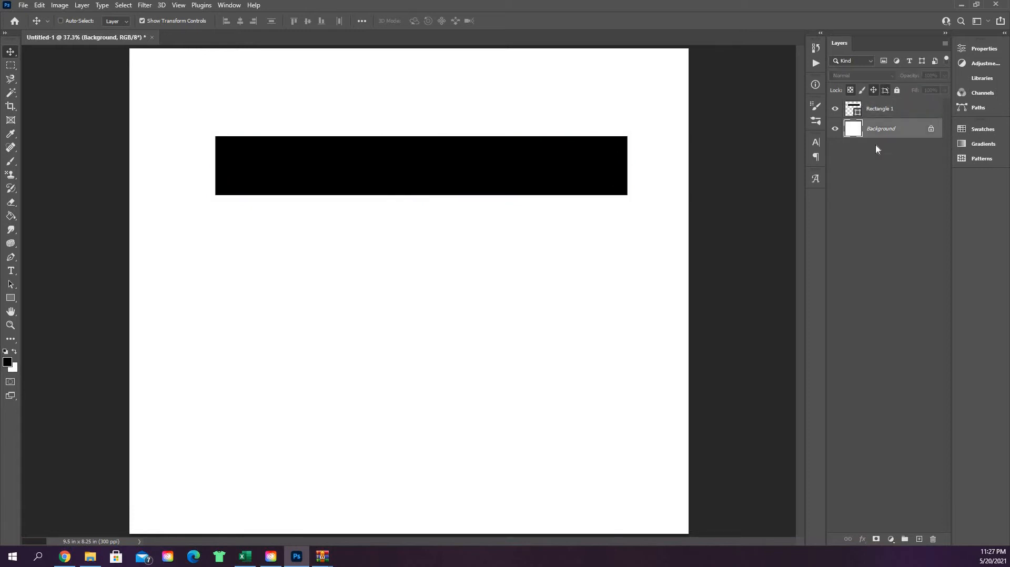
{"action": "left_click", "coordinate": [896, 115]}
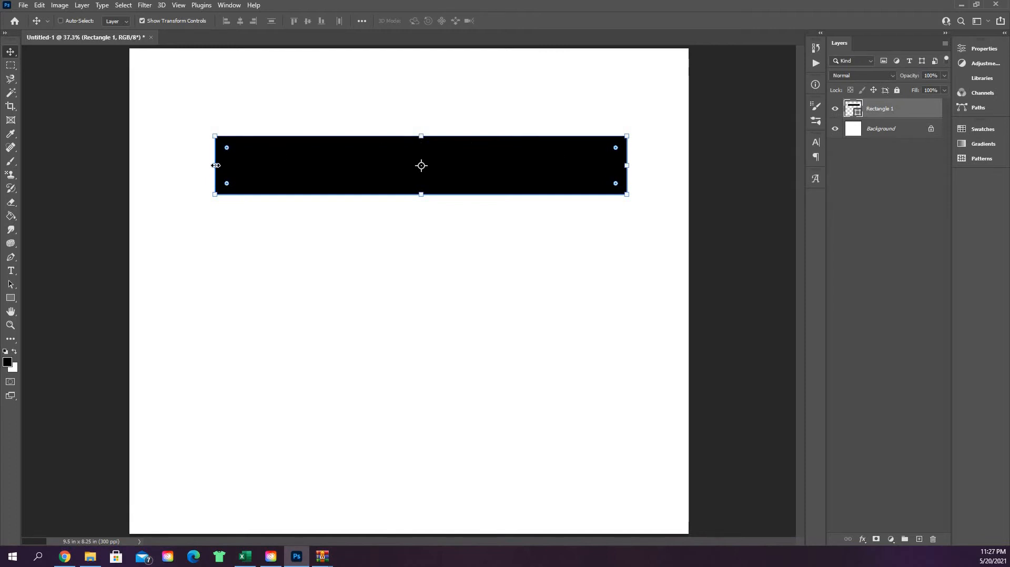
- Scale the black rectangle freely and proportionally, ending at 88% width and about 184% height near the page's upper centre
{"action": "left_click", "coordinate": [629, 165]}
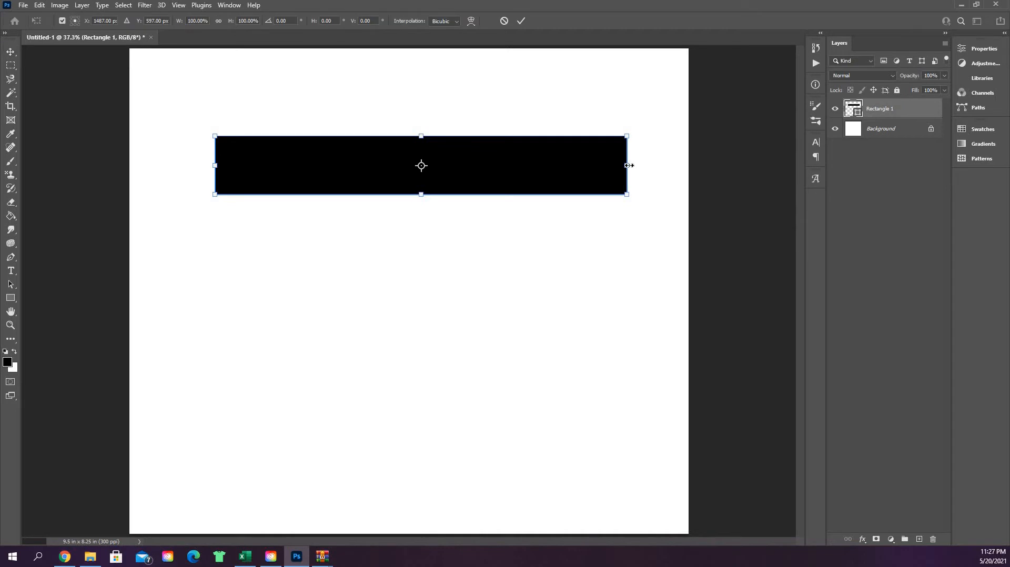
{"action": "left_click_drag", "start_coordinate": [629, 167], "coordinate": [594, 195]}
{"action": "left_click_drag", "start_coordinate": [630, 231], "coordinate": [577, 244]}
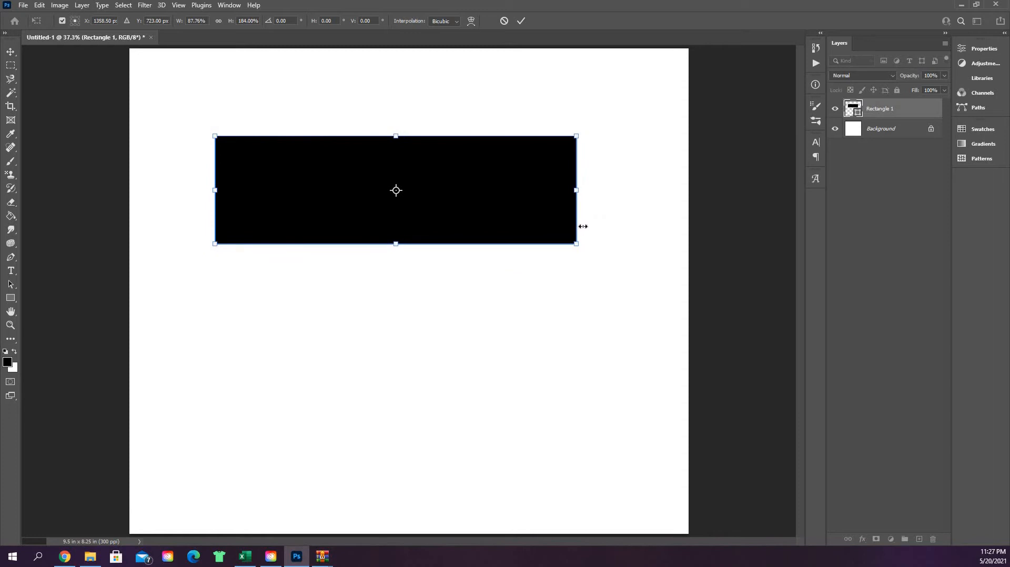
{"action": "left_click_drag", "start_coordinate": [587, 252], "coordinate": [535, 200]}
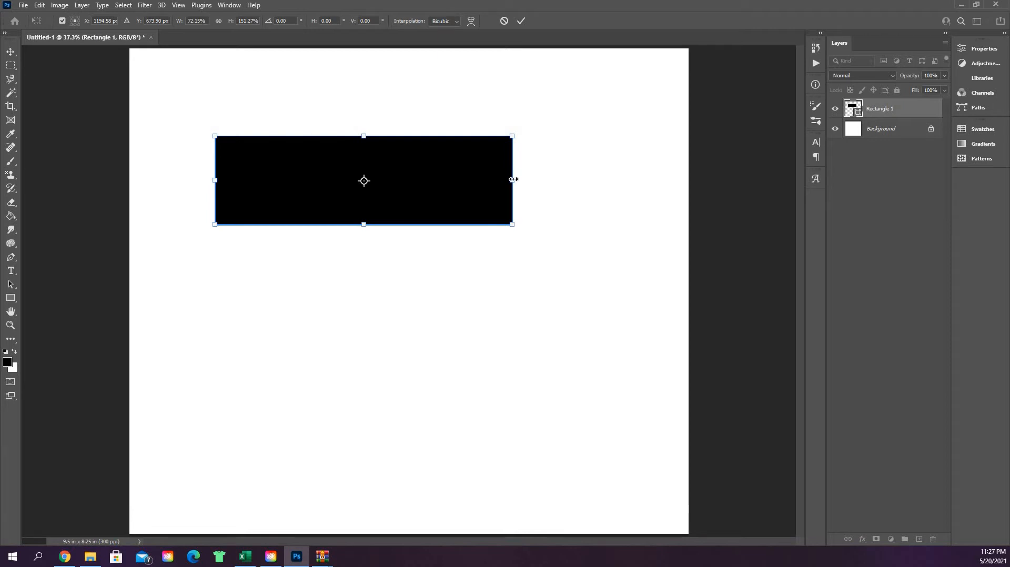
{"action": "left_click_drag", "start_coordinate": [513, 179], "coordinate": [577, 195]}
{"action": "left_click_drag", "start_coordinate": [475, 180], "coordinate": [479, 181]}
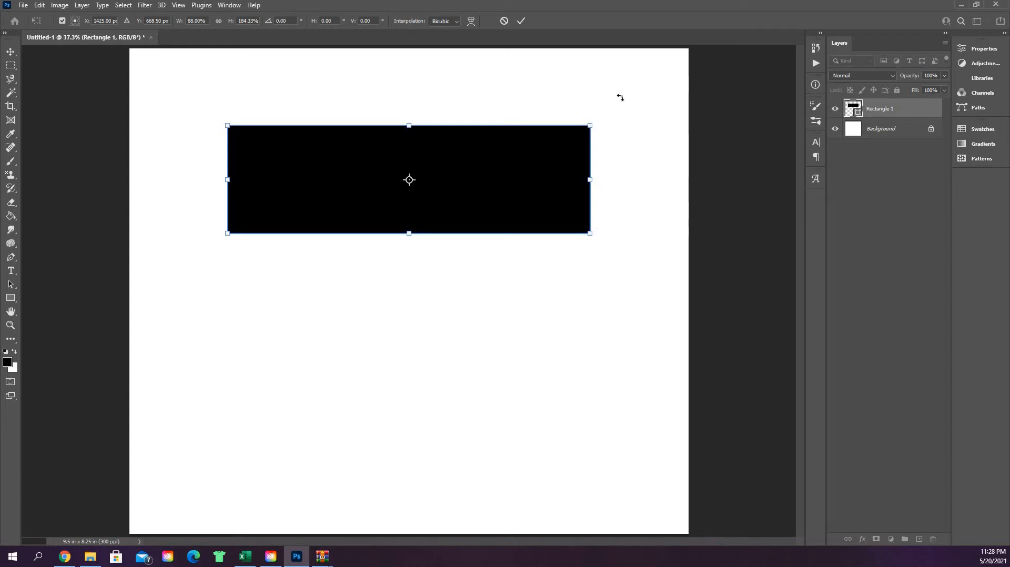
- Try a slight rotation of the rectangle, return its angle to 0°, and apply the transform with the shape shifted slightly down and right
{"action": "left_click_drag", "start_coordinate": [617, 199], "coordinate": [283, 49]}
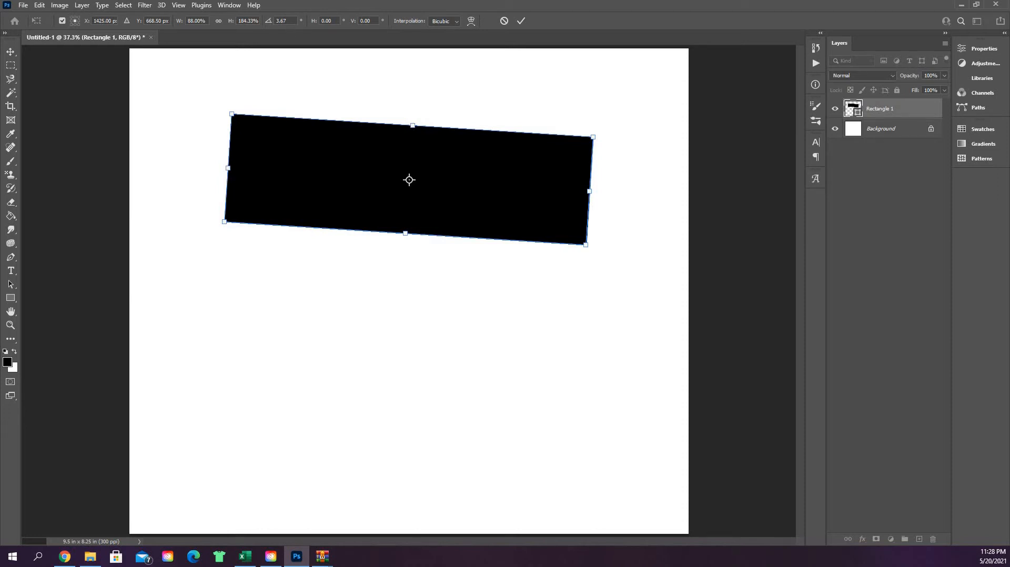
{"action": "type", "text": "0"}
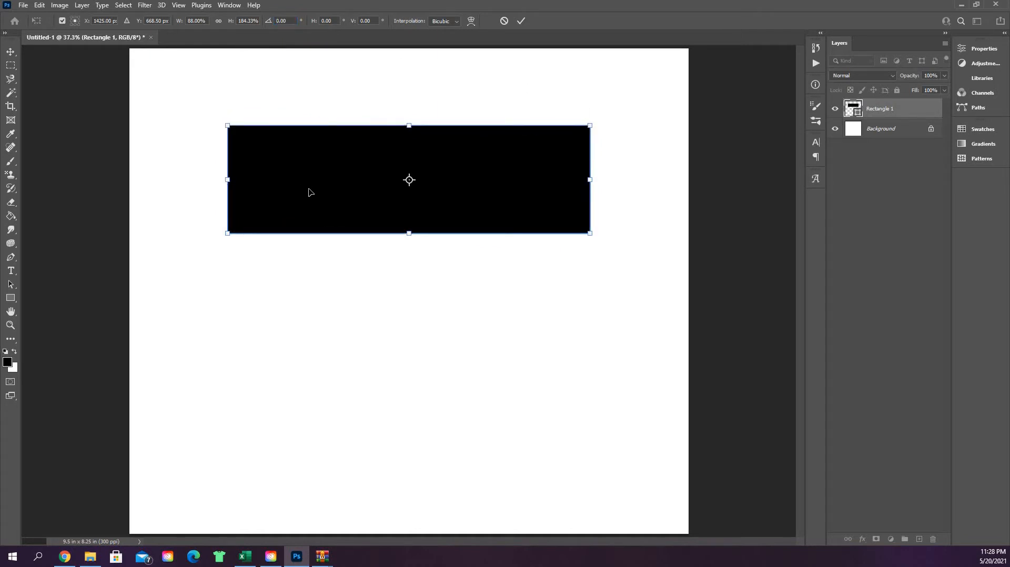
{"action": "mouse_move", "coordinate": [309, 192]}
{"action": "left_mouse_down"}
{"action": "mouse_move", "coordinate": [293, 206]}
{"action": "mouse_move", "coordinate": [319, 213]}
{"action": "mouse_move", "coordinate": [324, 199]}
{"action": "left_mouse_up"}
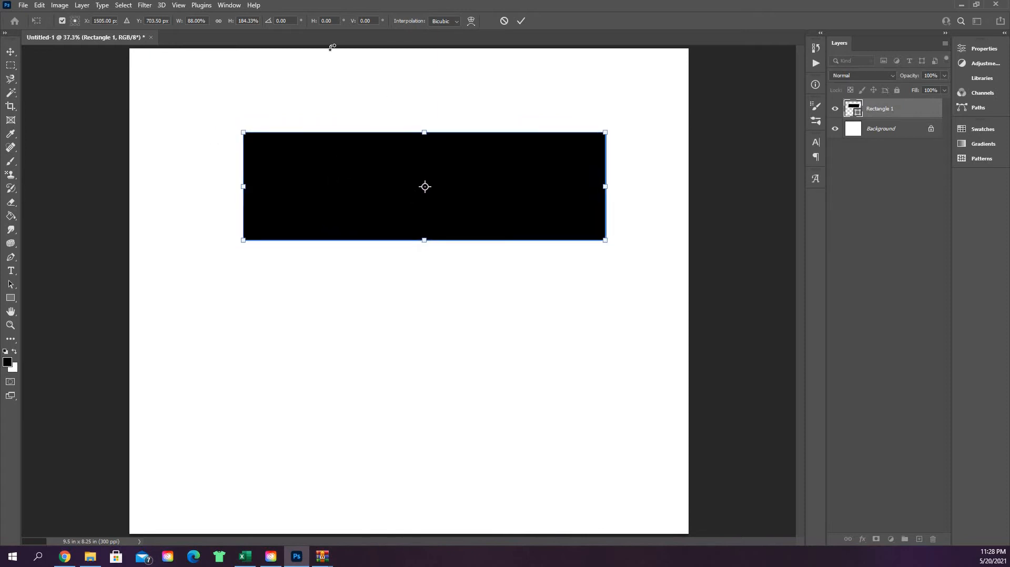
{"action": "left_click", "coordinate": [523, 21]}
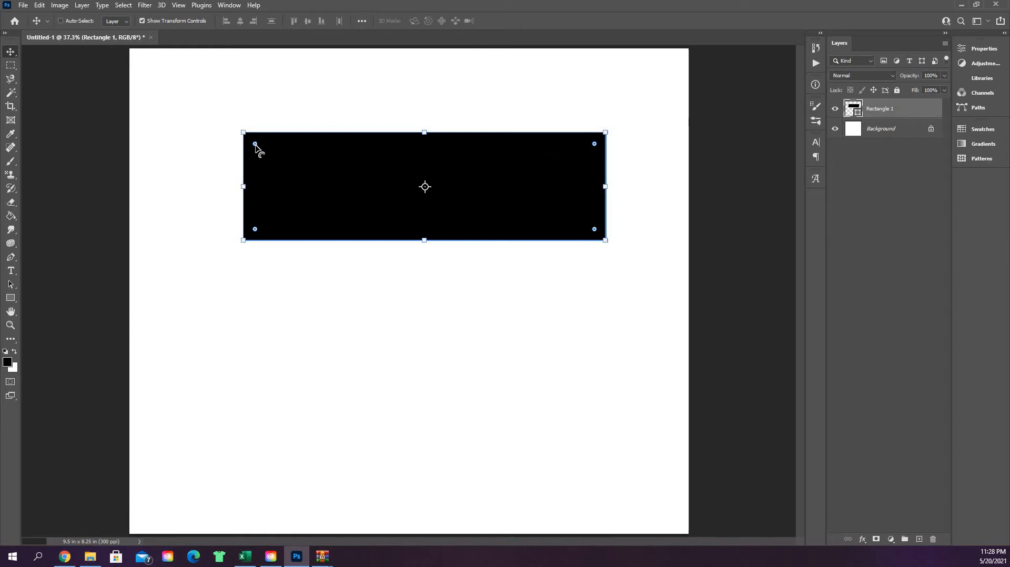
- Round the rectangle's corners fully, and reduce the rounding to a moderate radius
{"action": "left_click_drag", "start_coordinate": [255, 144], "coordinate": [314, 184]}
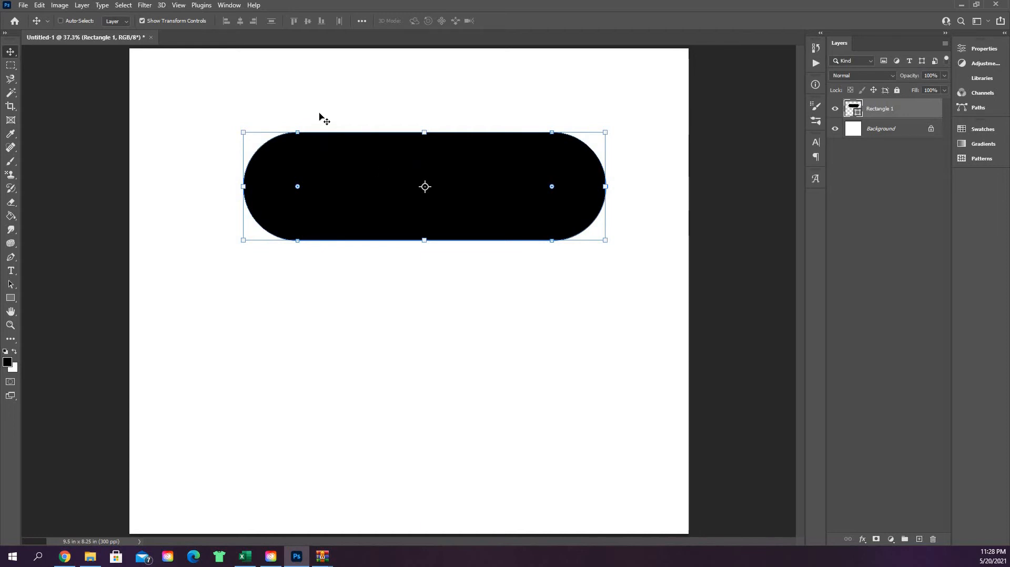
{"action": "left_click_drag", "start_coordinate": [299, 187], "coordinate": [266, 154]}
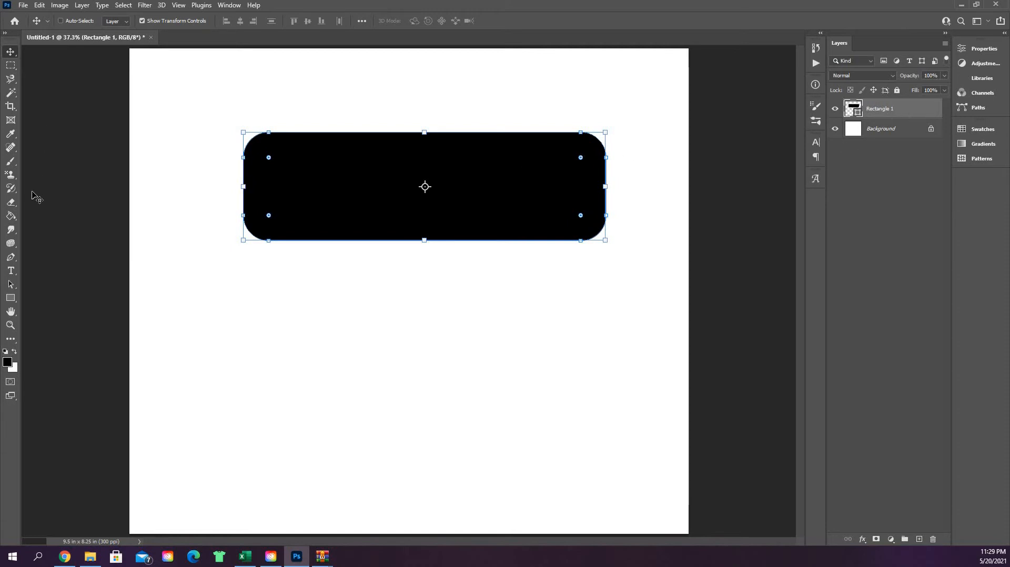
- Draw a black ellipse about 5.23 in wide and 2.87 in high below the rectangle, and collapse the shape properties
{"action": "left_click", "coordinate": [14, 299]}
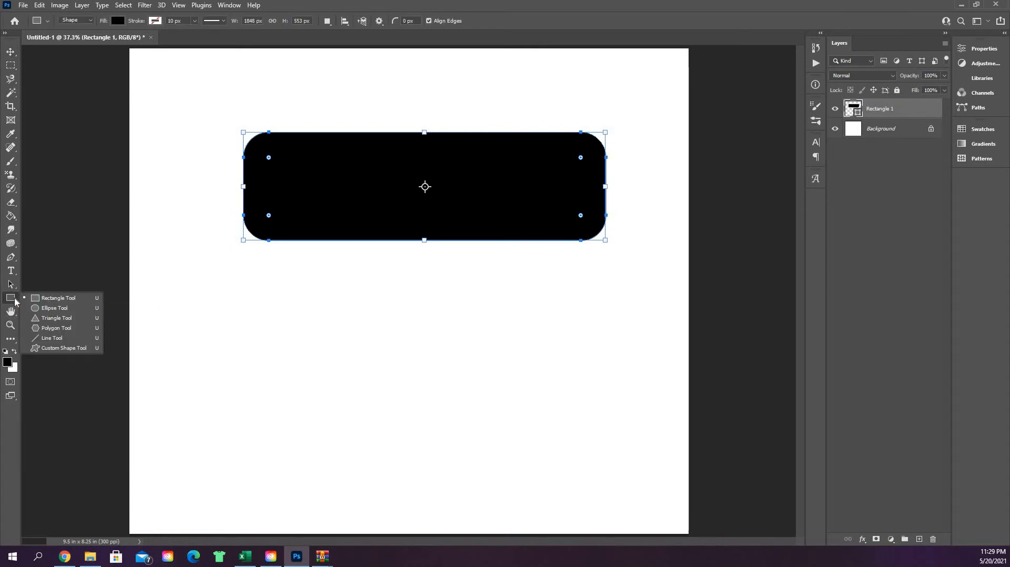
{"action": "left_click", "coordinate": [55, 309]}
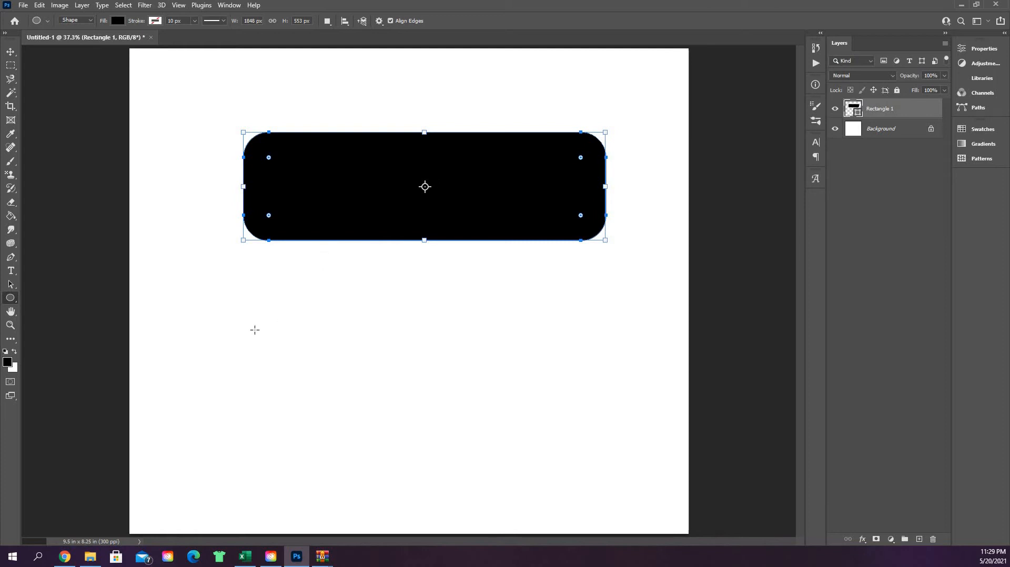
{"action": "left_click_drag", "start_coordinate": [242, 299], "coordinate": [549, 469]}
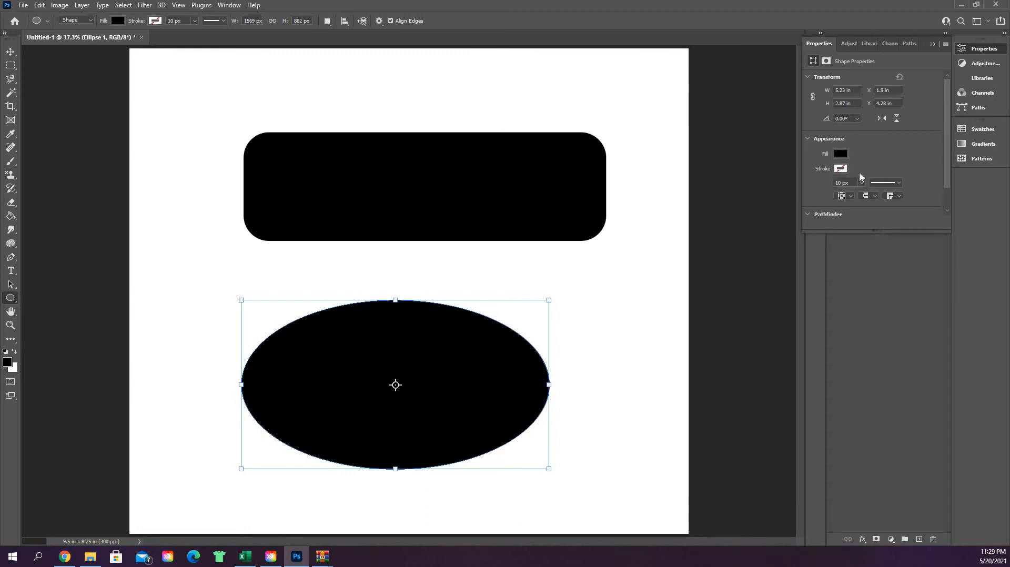
{"action": "left_click", "coordinate": [932, 44]}
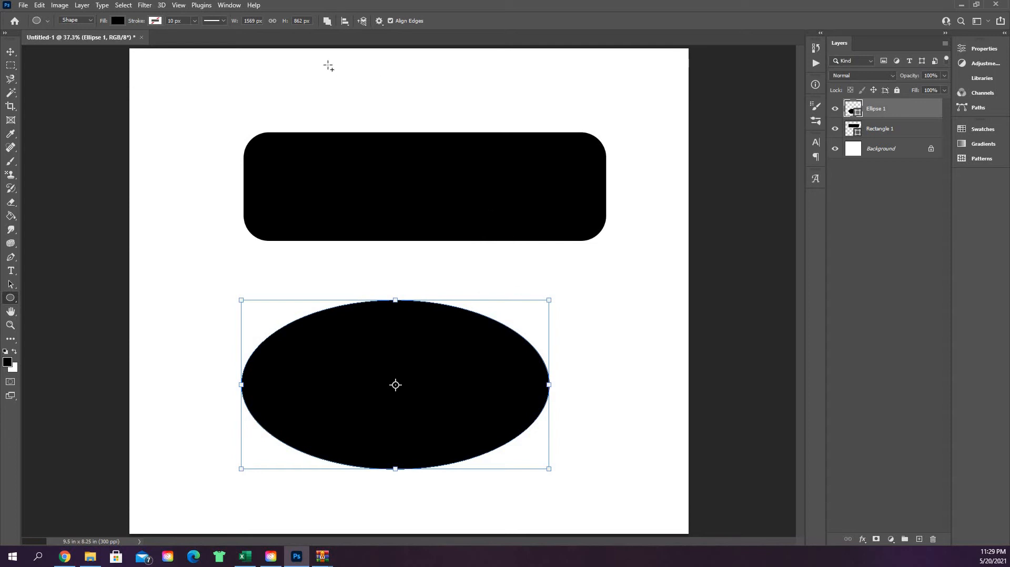
- Try drawing a perfect circle about 2.17 in across over the rectangle's upper edge while the Ellipse 1 layer is selected
{"action": "key", "text": "shift"}
{"action": "left_click_drag", "start_coordinate": [328, 65], "coordinate": [410, 122]}
{"action": "left_click_drag", "start_coordinate": [433, 136], "coordinate": [387, 135]}
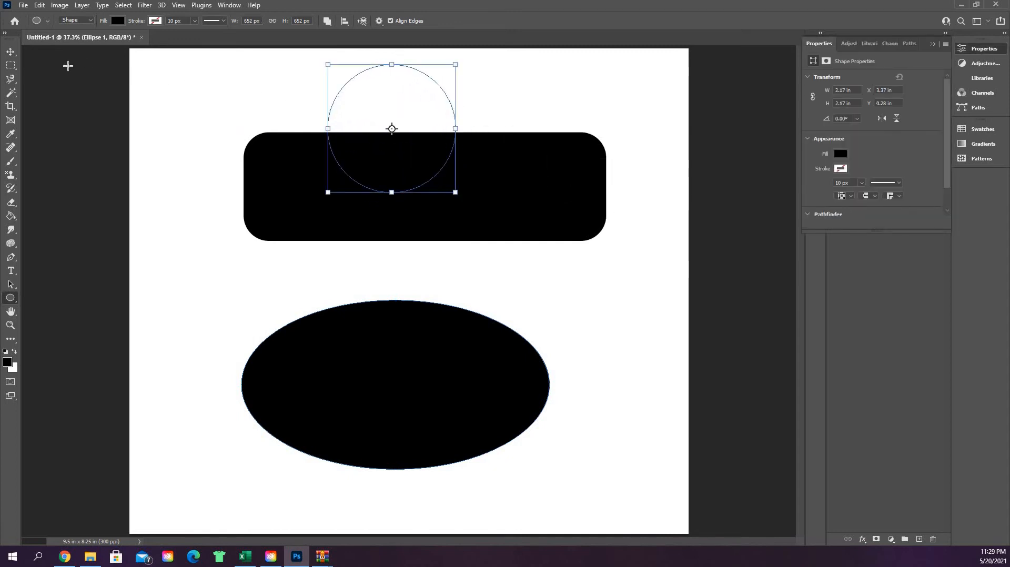
- Try moving the circle that shares the Ellipse 1 layer, and undo the moves and the circle
{"action": "key", "text": "v"}
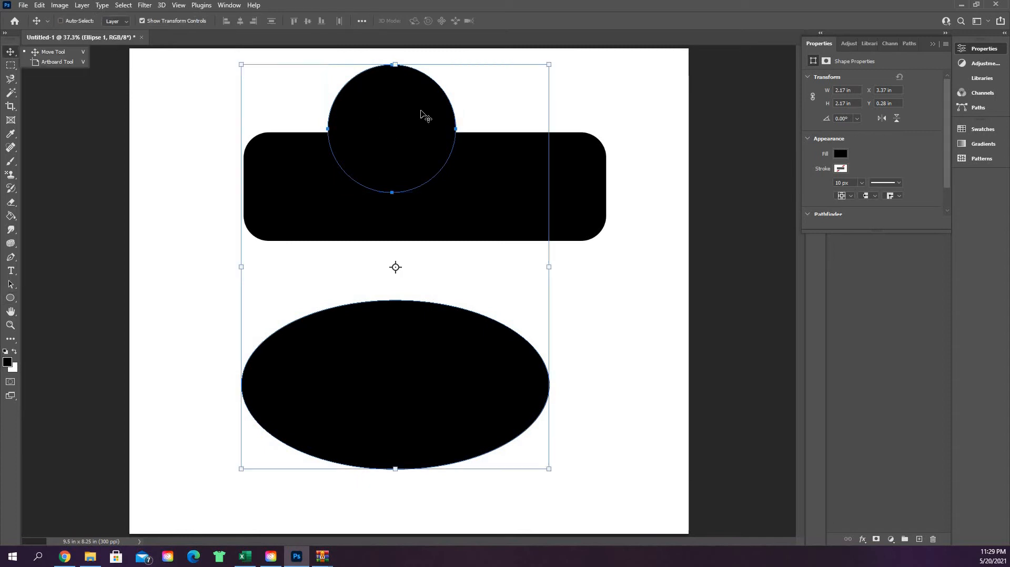
{"action": "left_click_drag", "start_coordinate": [371, 90], "coordinate": [407, 112]}
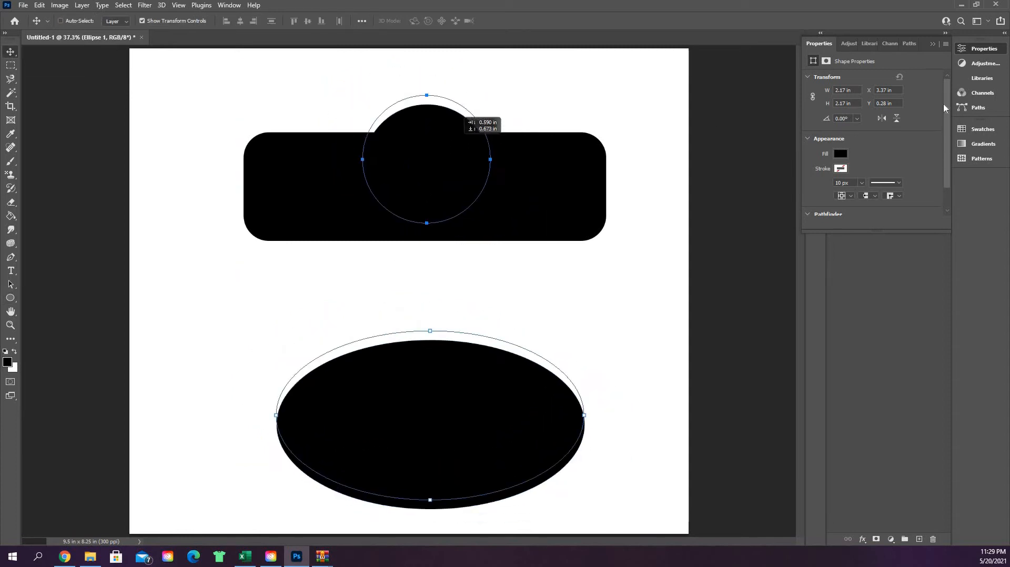
{"action": "left_click", "coordinate": [935, 42]}
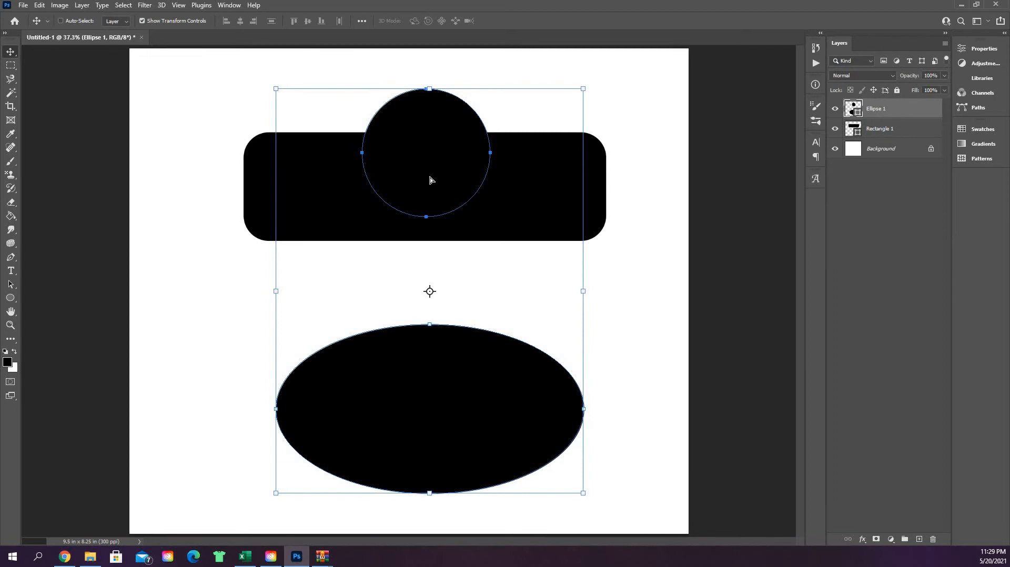
{"action": "mouse_move", "coordinate": [431, 181]}
{"action": "left_mouse_down"}
{"action": "mouse_move", "coordinate": [399, 166]}
{"action": "mouse_move", "coordinate": [459, 199]}
{"action": "left_mouse_up"}
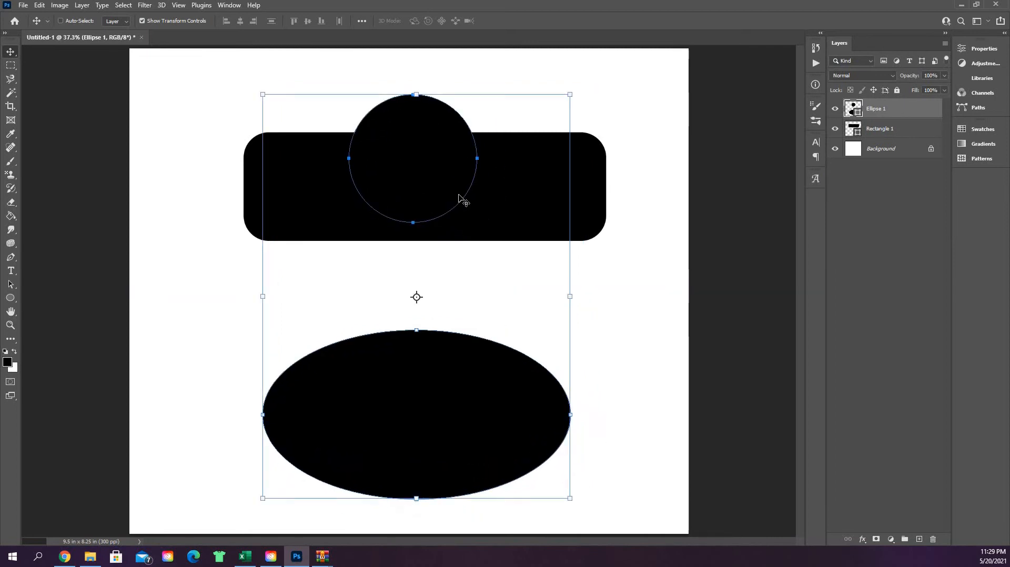
{"action": "key", "text": "ctrl"}
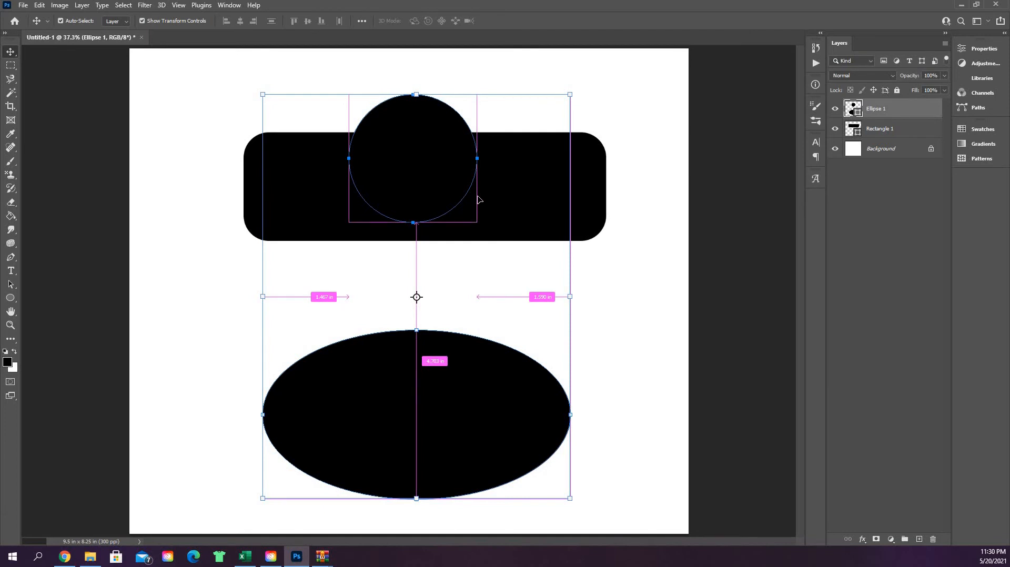
{"action": "key", "text": "ctrl+z"}
{"action": "key", "text": "ctrl+z"}
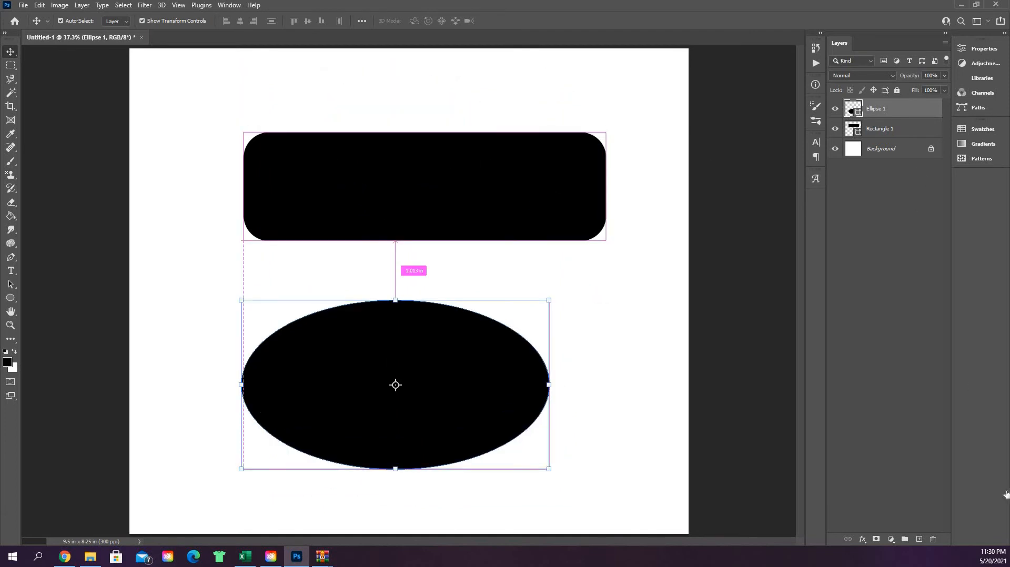
- Add a new layer and draw a perfect circle about 673 px across on it, overlapping the rectangle's upper edge
{"action": "left_click", "coordinate": [920, 540]}
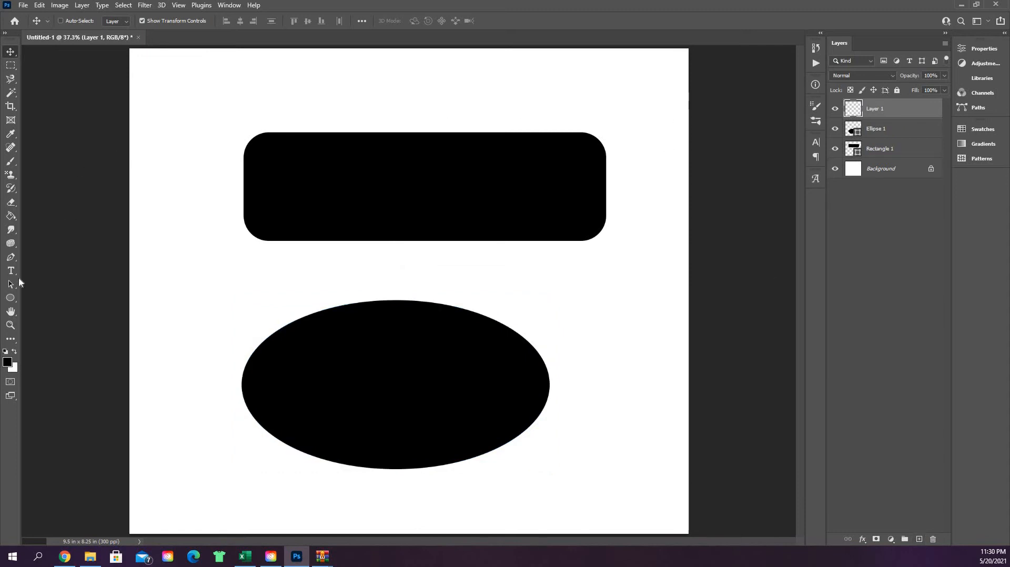
{"action": "left_click", "coordinate": [10, 298]}
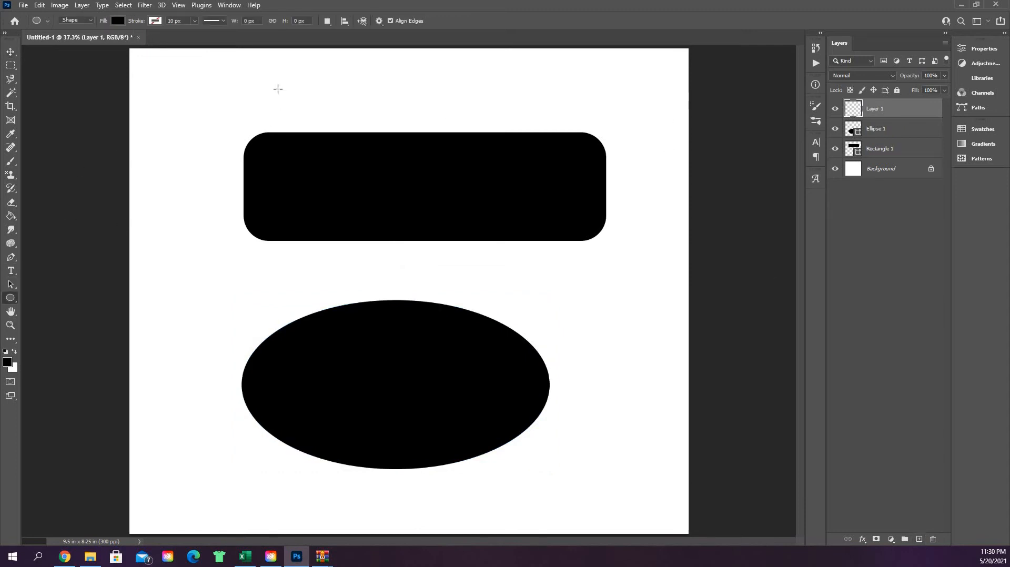
{"action": "left_click_drag", "start_coordinate": [281, 63], "coordinate": [442, 195]}
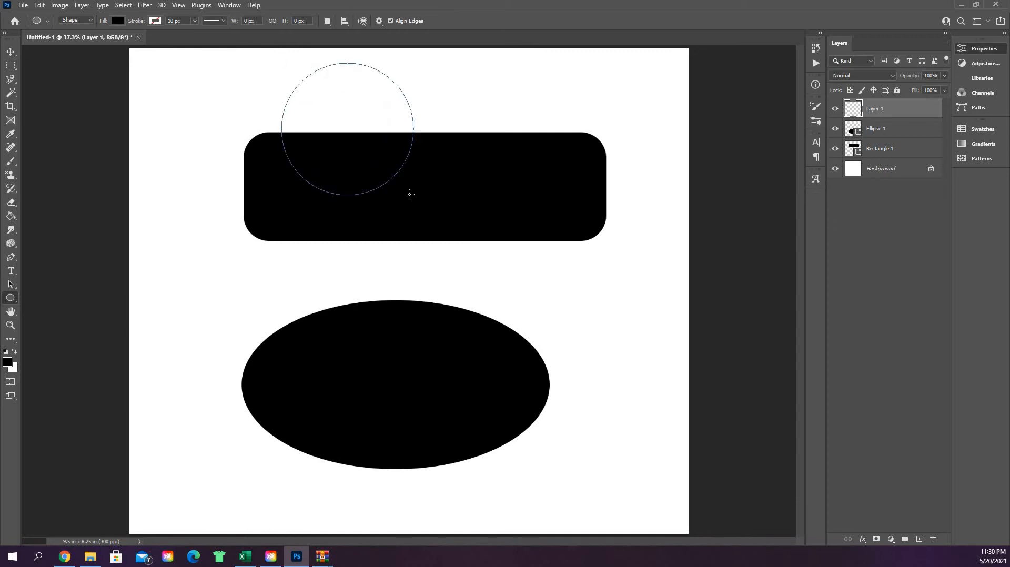
{"action": "left_click", "coordinate": [931, 44]}
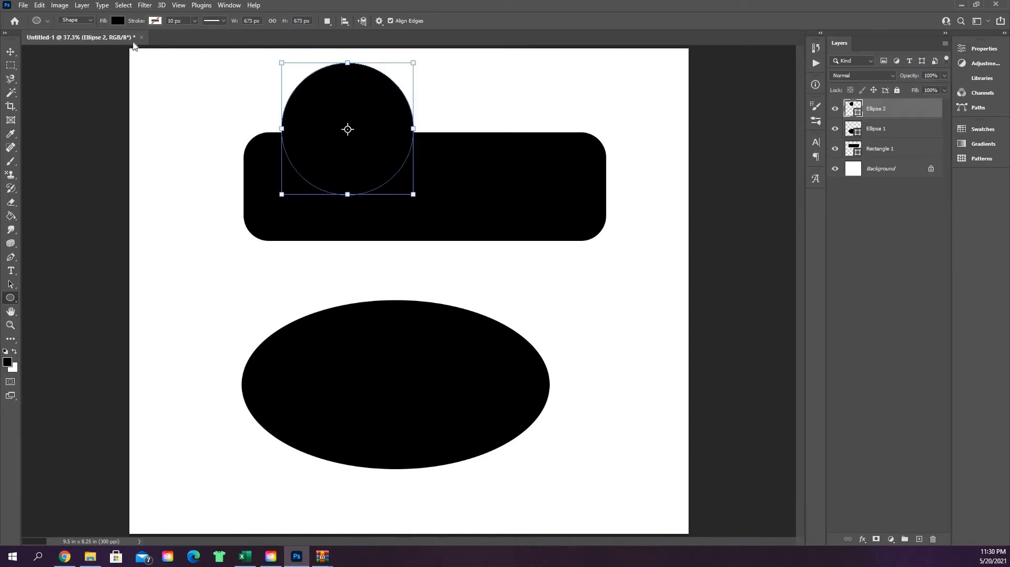
- Move the circle near the page's left edge, between the rectangle and the large ellipse
{"action": "left_click", "coordinate": [10, 52]}
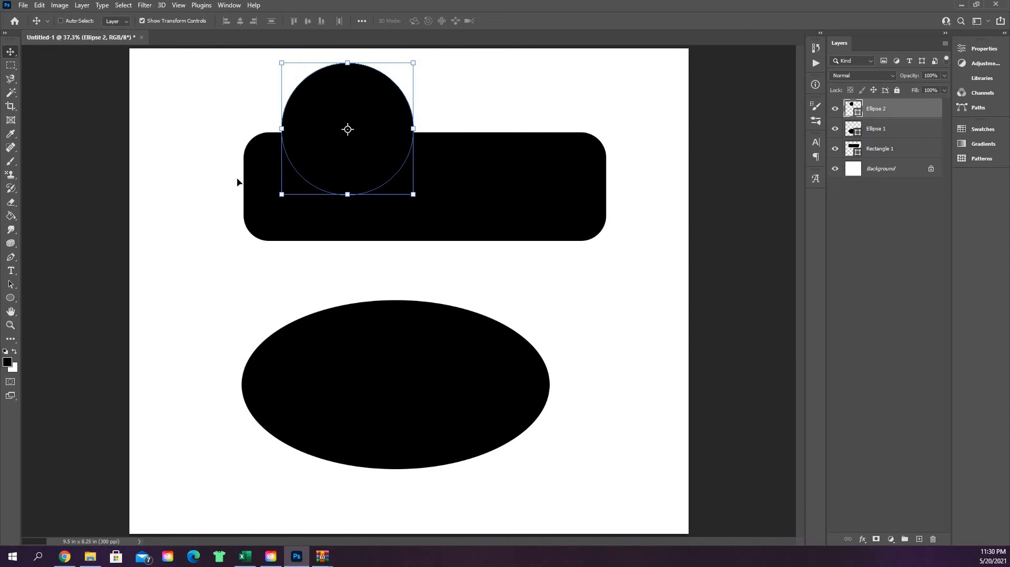
{"action": "left_click_drag", "start_coordinate": [293, 166], "coordinate": [214, 162]}
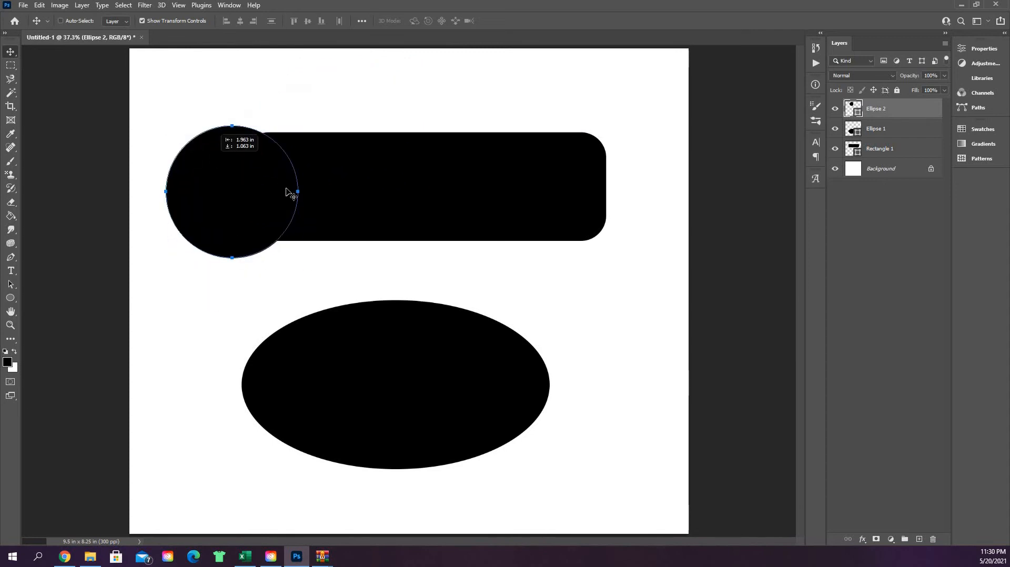
{"action": "left_click_drag", "start_coordinate": [253, 233], "coordinate": [213, 316]}
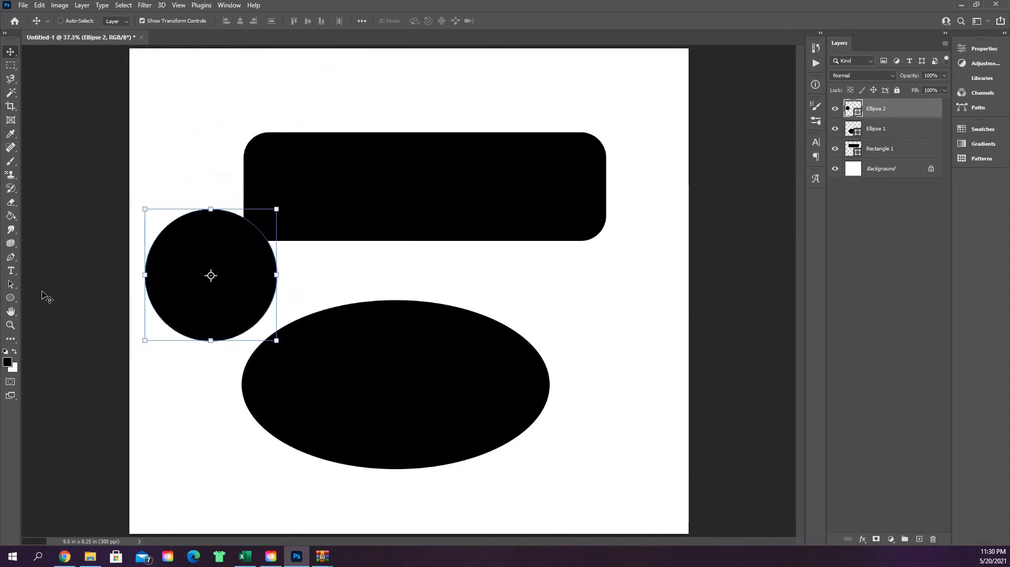
- Draw a triangle about 2.1 in wide and 1.82 in high, overlapping the rectangle's lower right corner
{"action": "left_click", "coordinate": [14, 299]}
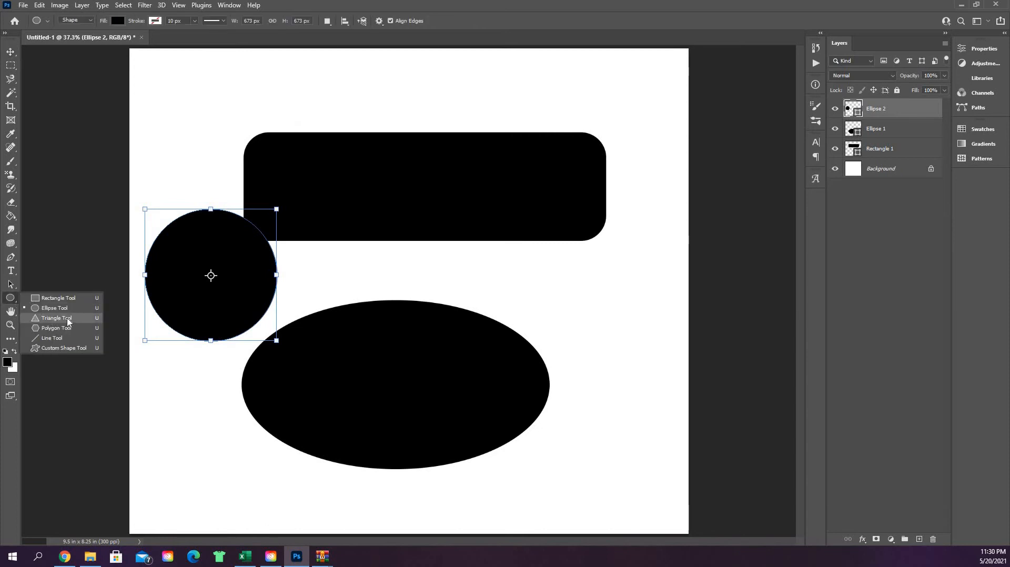
{"action": "left_click", "coordinate": [56, 318]}
{"action": "left_click_drag", "start_coordinate": [494, 203], "coordinate": [666, 413]}
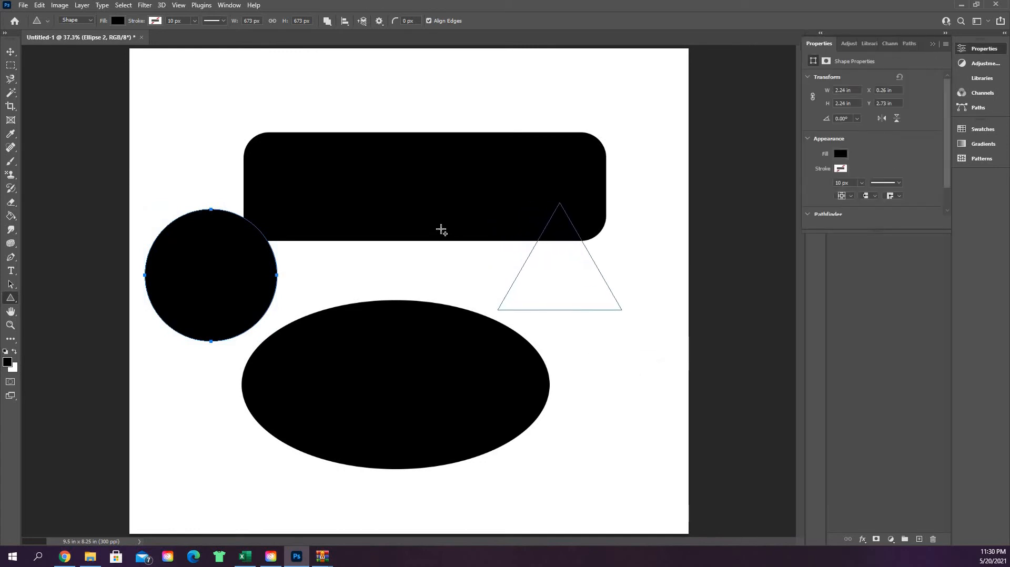
{"action": "left_click", "coordinate": [10, 52]}
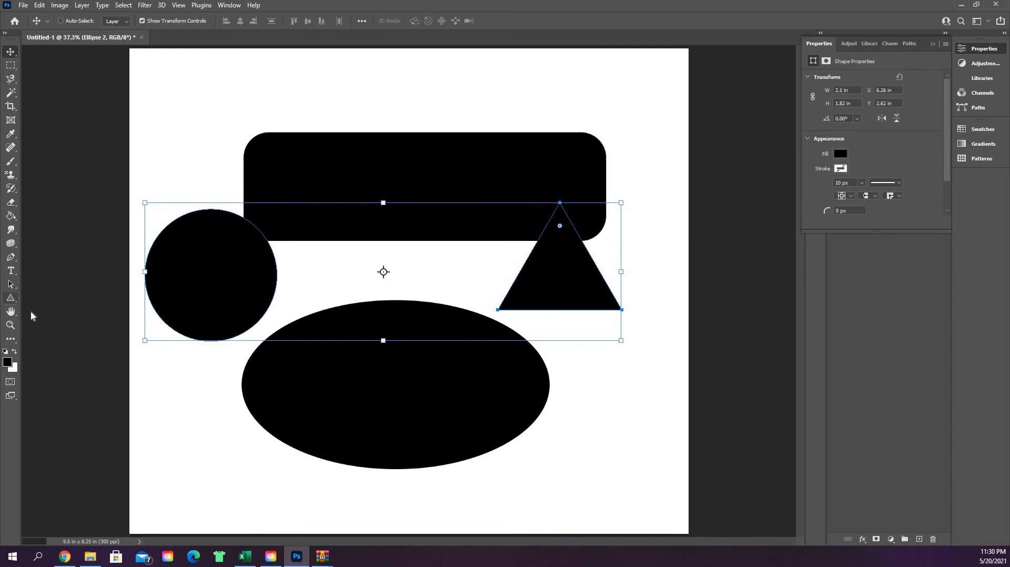
- Draw a 20-sided polygon about 2.28 in across over the rectangle, and shift the Ellipse 2 layer's shapes to the right
{"action": "left_click", "coordinate": [10, 298]}
{"action": "left_click", "coordinate": [55, 328]}
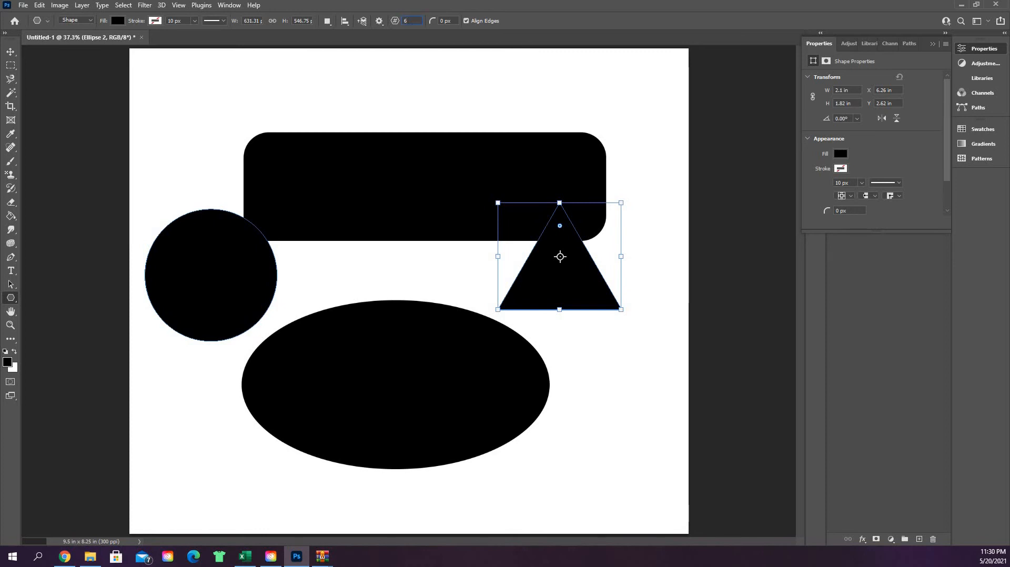
{"action": "key", "text": "BackSpace"}
{"action": "key", "text": "Return"}
{"action": "left_click_drag", "start_coordinate": [320, 87], "coordinate": [703, 209]}
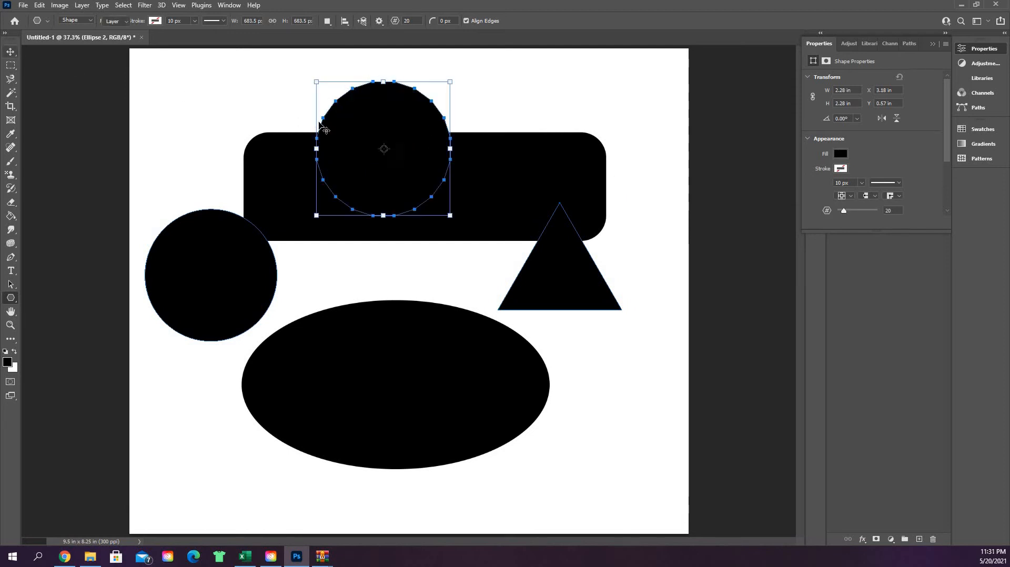
{"action": "key", "text": "v"}
{"action": "left_click_drag", "start_coordinate": [324, 134], "coordinate": [453, 104]}
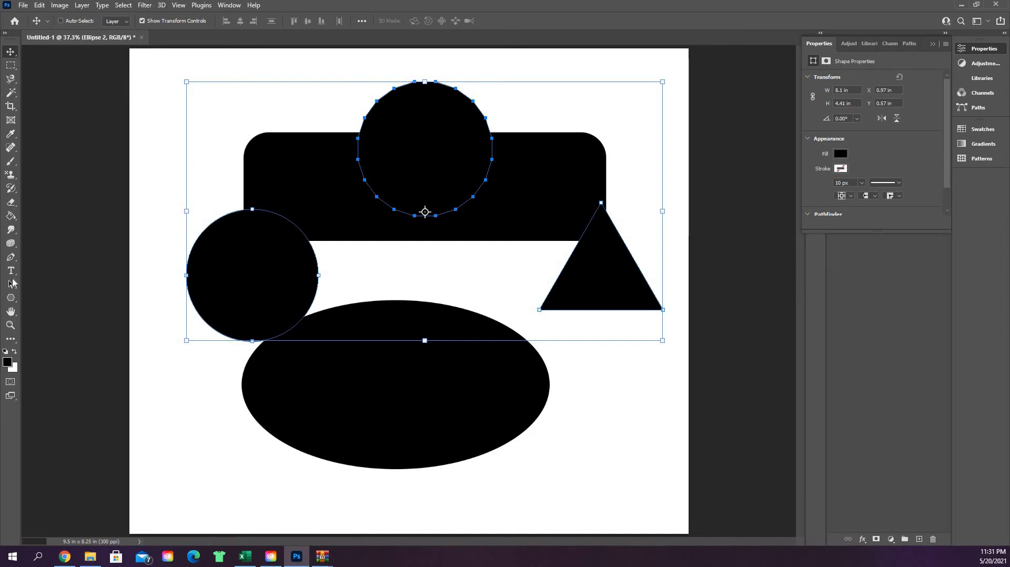
- Add a new layer and draw a slightly tilted line about 2003 px long below the large ellipse
{"action": "left_click", "coordinate": [11, 298]}
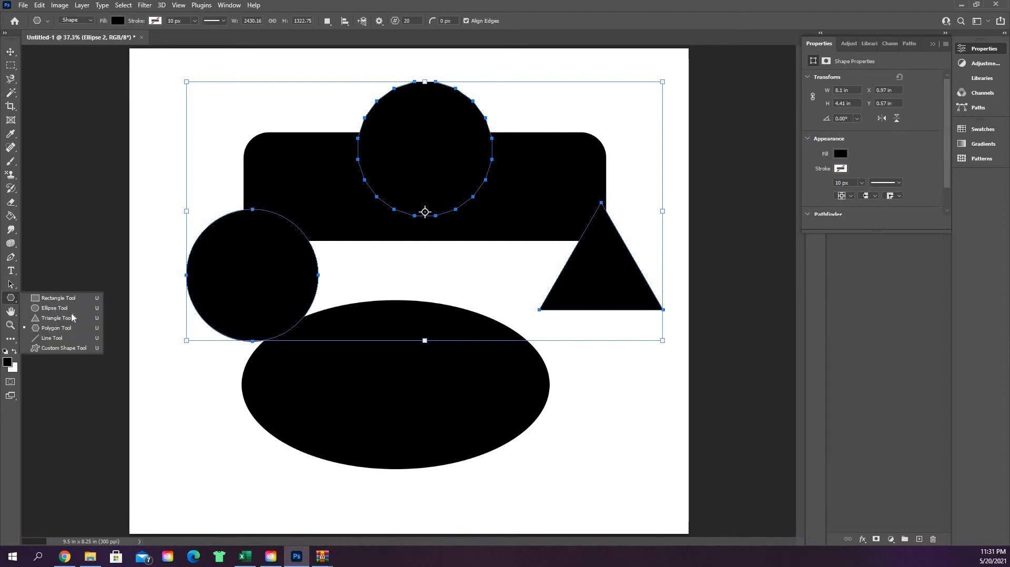
{"action": "left_click", "coordinate": [53, 337]}
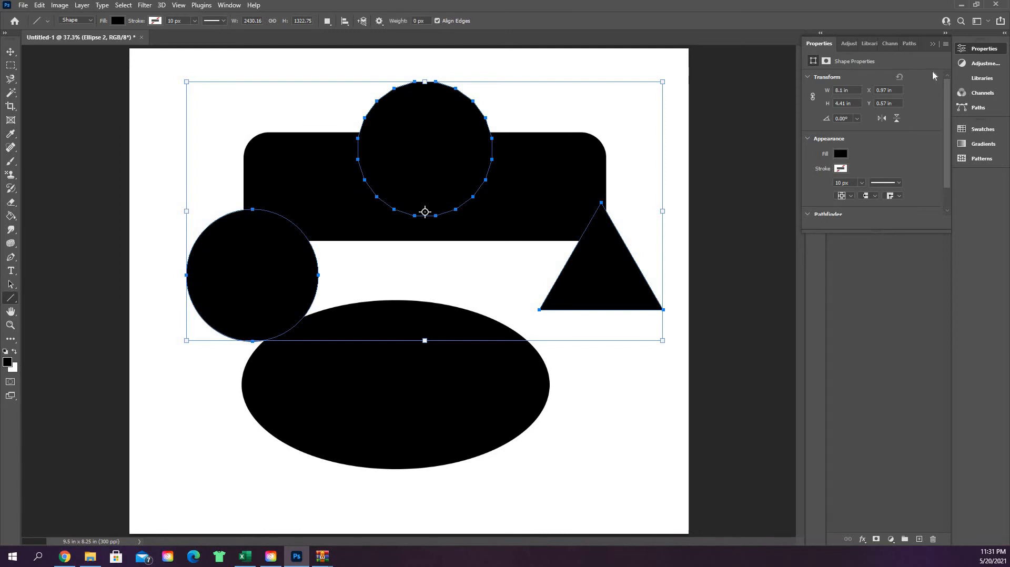
{"action": "left_click", "coordinate": [935, 44]}
{"action": "left_click", "coordinate": [918, 539]}
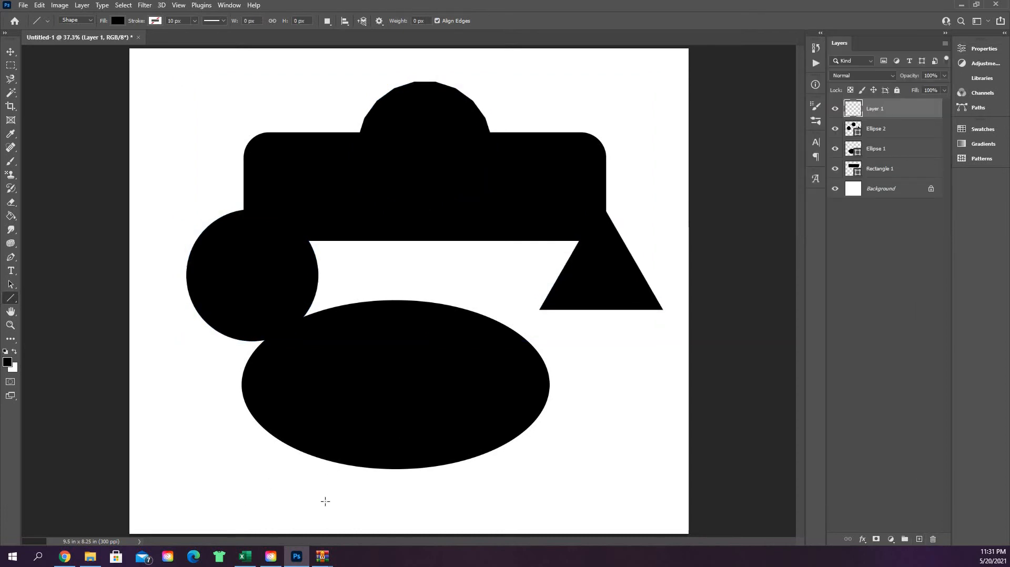
{"action": "left_click_drag", "start_coordinate": [325, 501], "coordinate": [618, 488]}
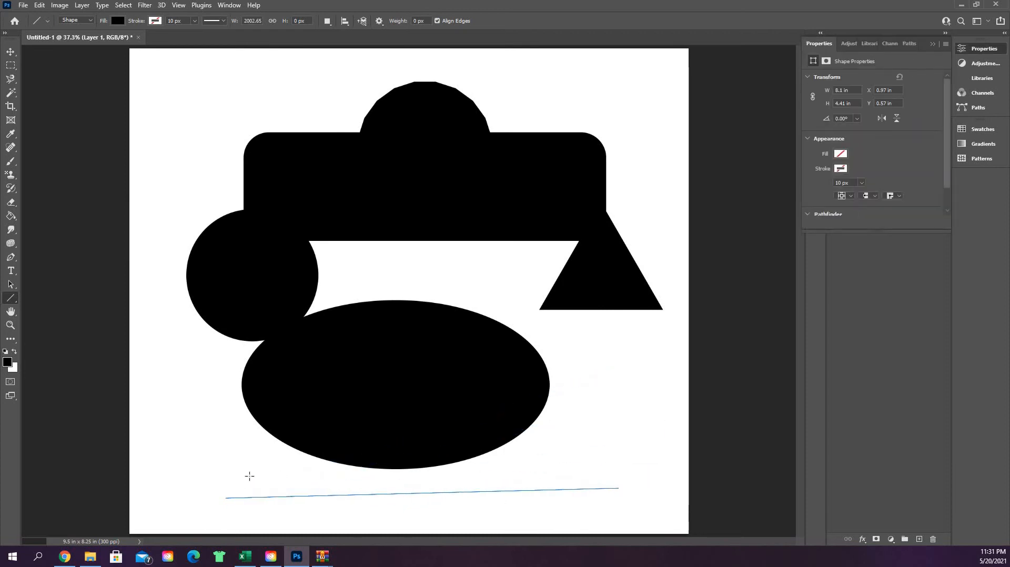
{"action": "left_click", "coordinate": [932, 43]}
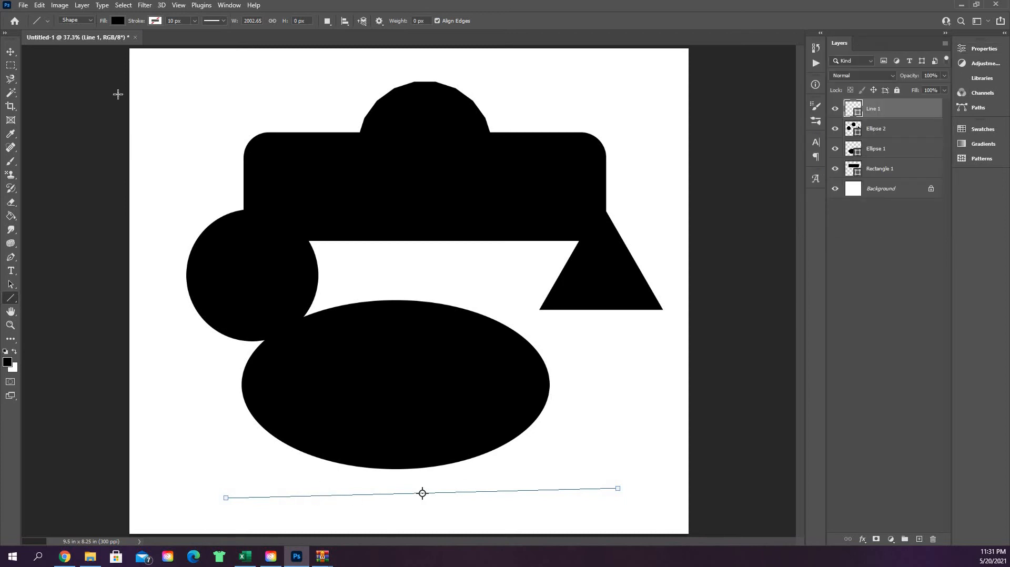
- Give the line a black stroke and deselect it
{"action": "left_click", "coordinate": [155, 21]}
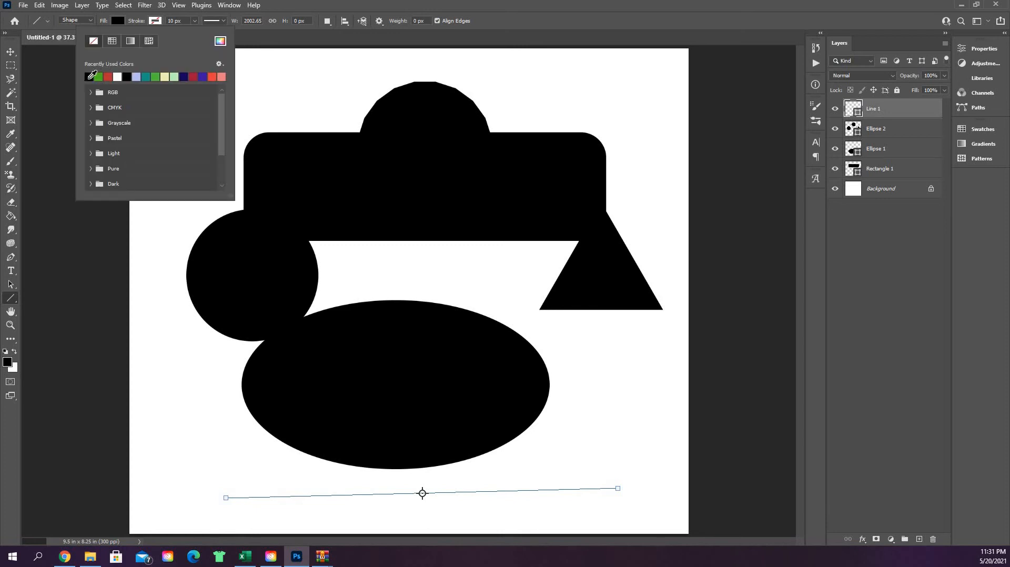
{"action": "left_click", "coordinate": [92, 76]}
{"action": "left_click", "coordinate": [216, 463]}
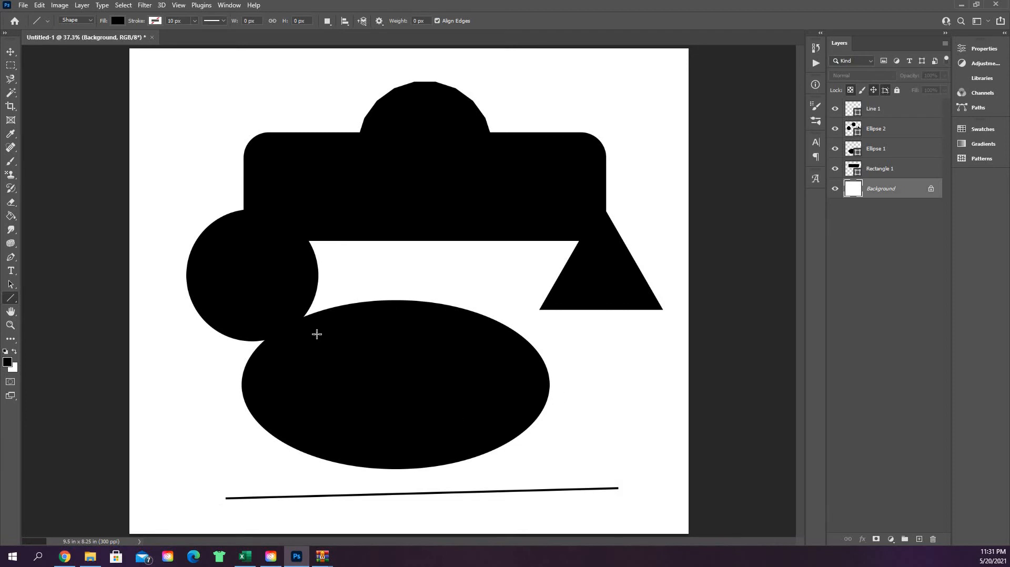
- Draw the first Leaf Trees custom shape, about 1.41 in wide and 1.87 in high, near the page's upper left corner, and deselect it
{"action": "right_click", "coordinate": [14, 298]}
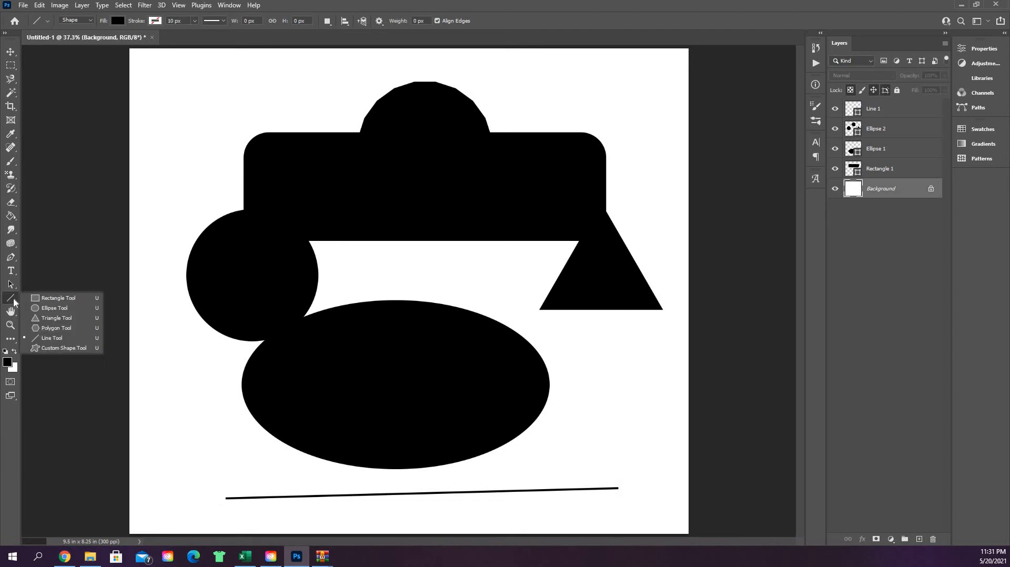
{"action": "left_click", "coordinate": [80, 349]}
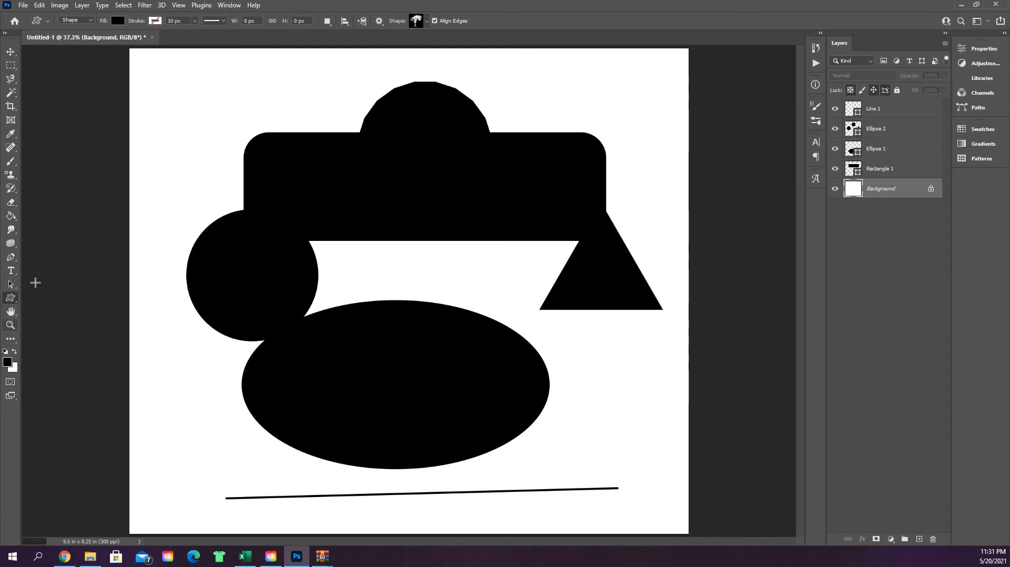
{"action": "left_click", "coordinate": [429, 24]}
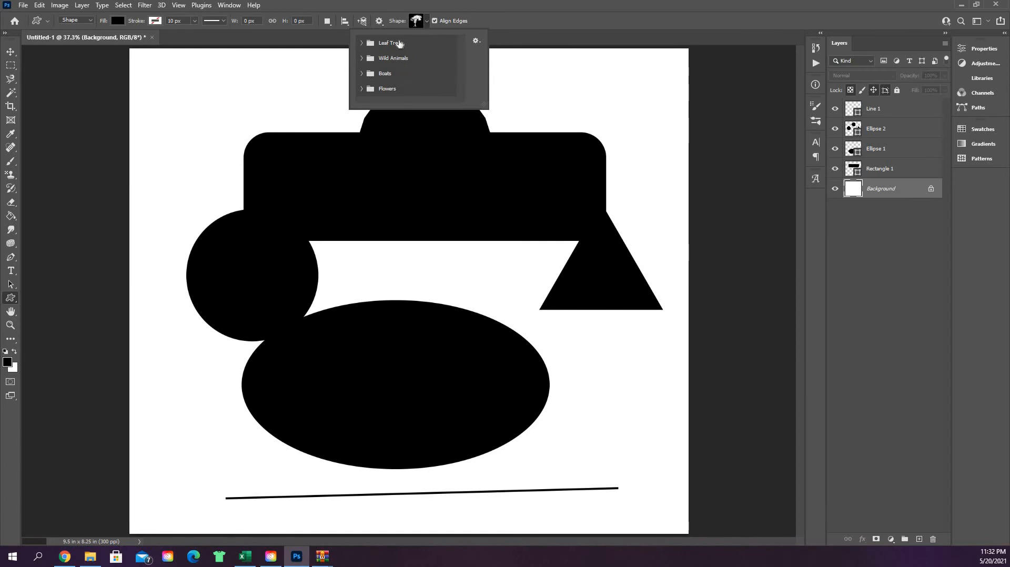
{"action": "left_click", "coordinate": [362, 44]}
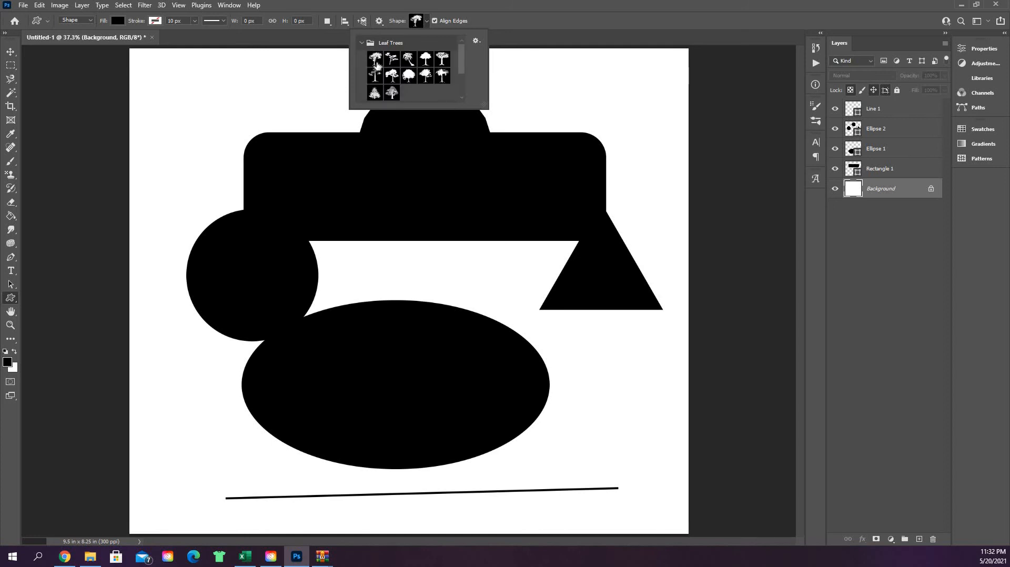
{"action": "left_click", "coordinate": [376, 62]}
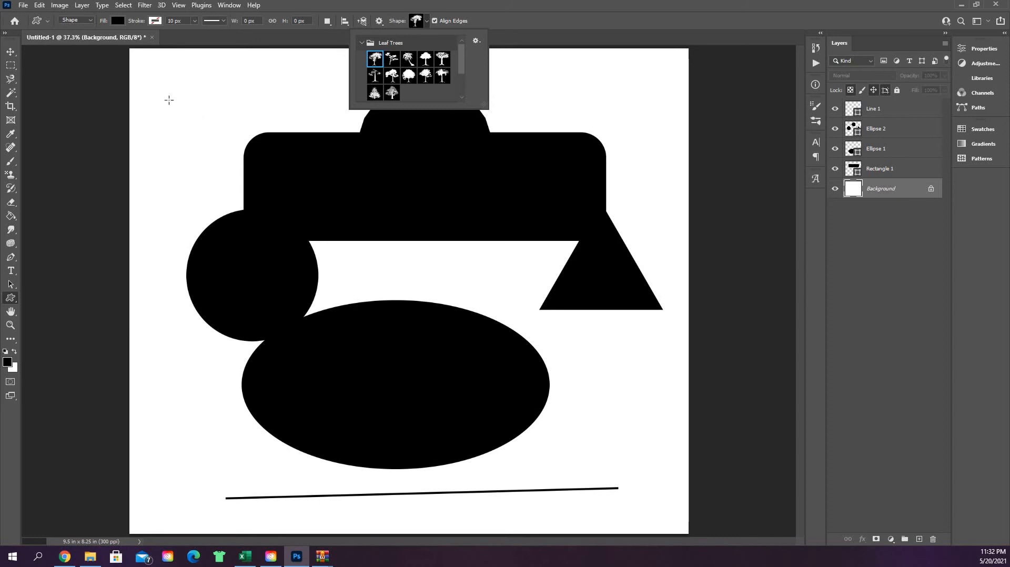
{"action": "left_click_drag", "start_coordinate": [169, 99], "coordinate": [251, 209]}
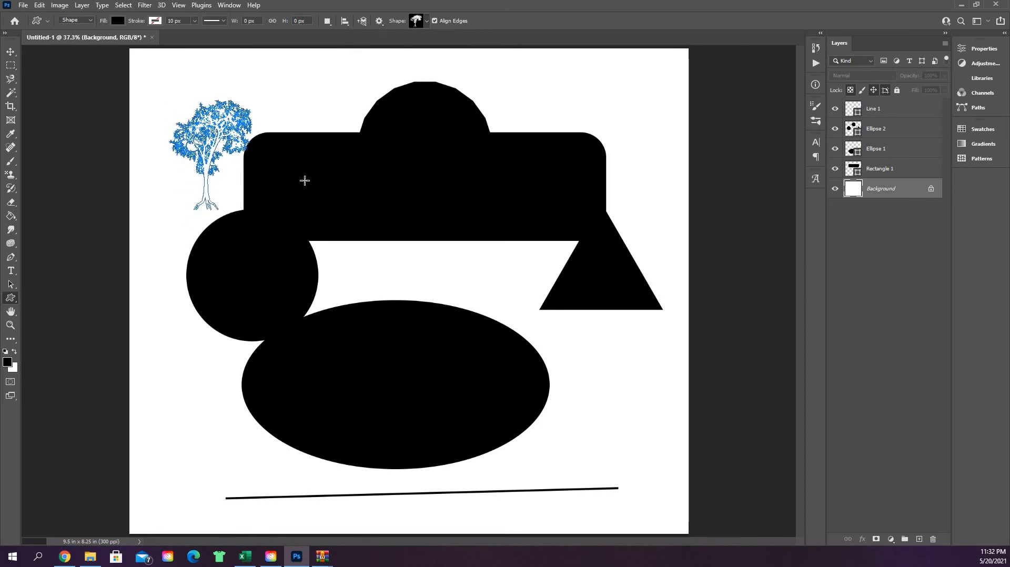
{"action": "left_click", "coordinate": [12, 53]}
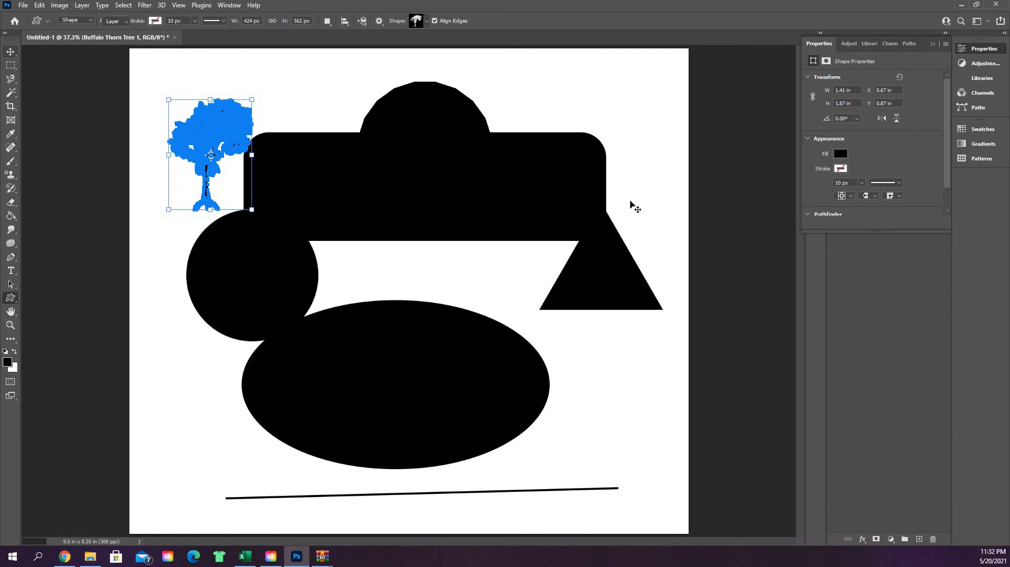
{"action": "left_click", "coordinate": [934, 47]}
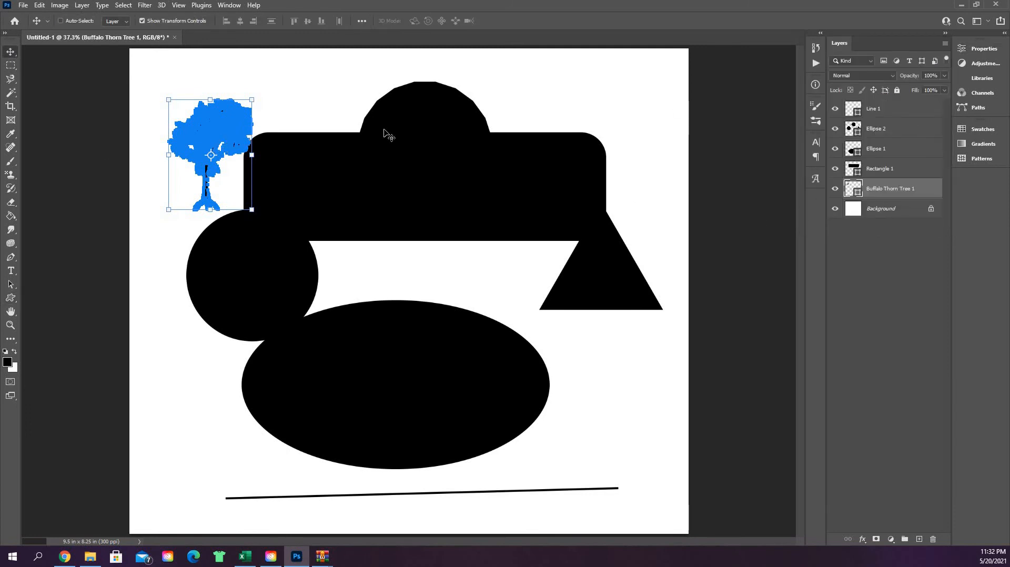
{"action": "left_click", "coordinate": [907, 214]}
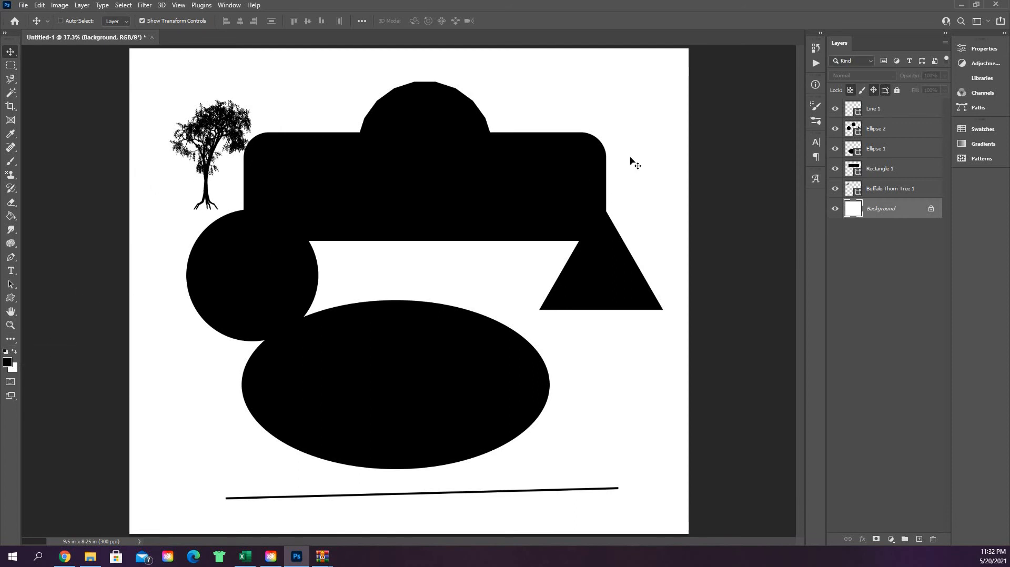
- Delete the Buffalo Thorn Tree 1, Ellipse 1, Ellipse 2 and Line 1 layers, keeping only Rectangle 1 and the Background
{"action": "left_click", "coordinate": [902, 191]}
{"action": "key", "text": "Delete"}
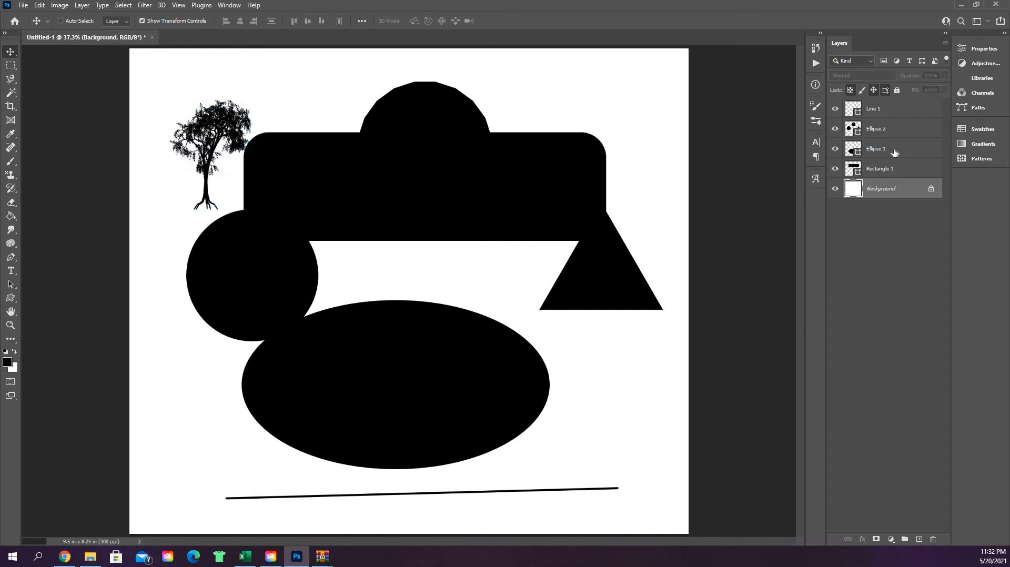
{"action": "left_click", "coordinate": [894, 152]}
{"action": "key", "text": "Delete"}
{"action": "left_click", "coordinate": [890, 130]}
{"action": "key", "text": "Delete"}
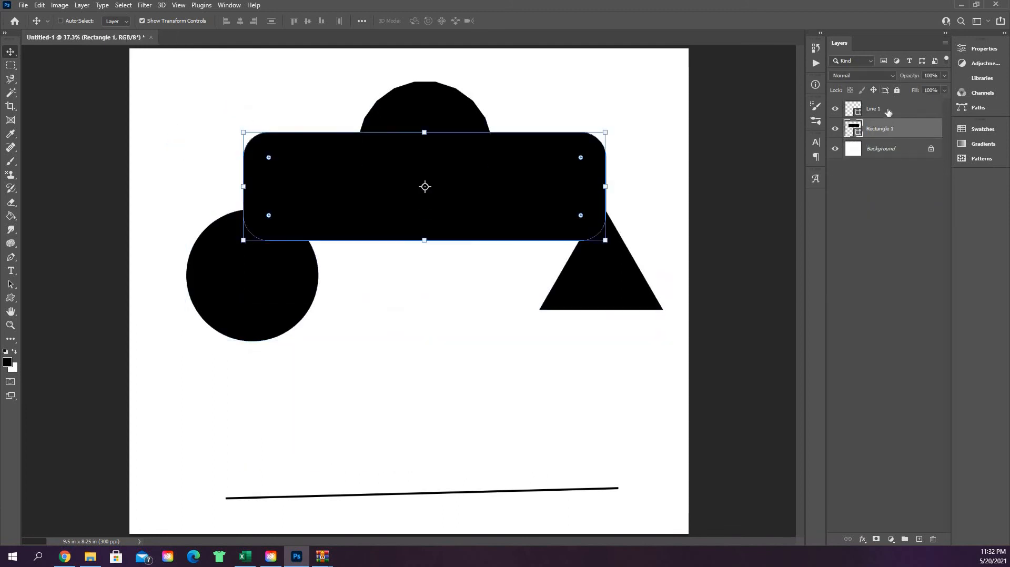
{"action": "left_click", "coordinate": [888, 110]}
{"action": "key", "text": "Delete"}
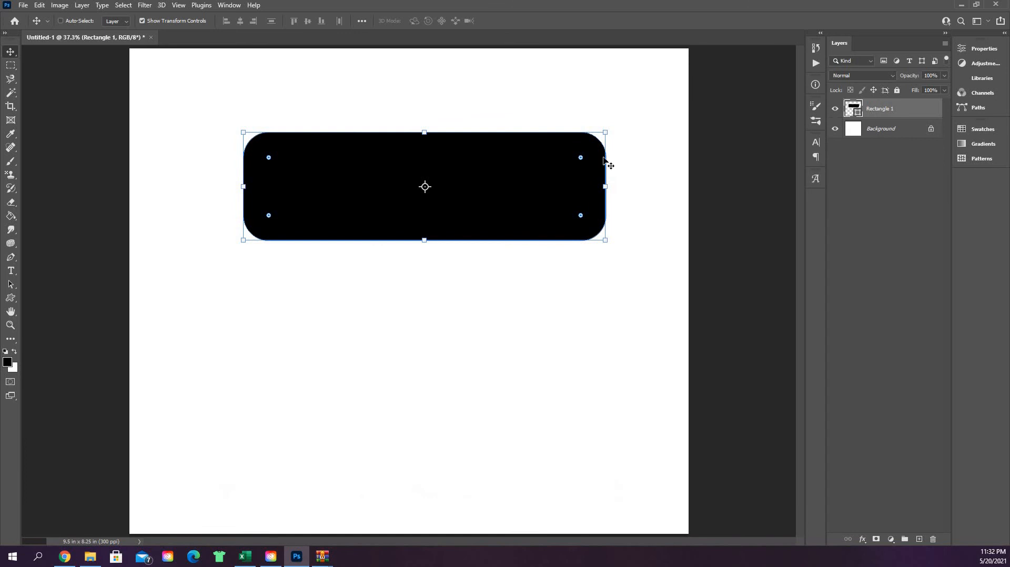
- Remove the rounding from the rectangle's corners to make them square, and reselect the Rectangle 1 layer
{"action": "left_click_drag", "start_coordinate": [269, 159], "coordinate": [182, 113]}
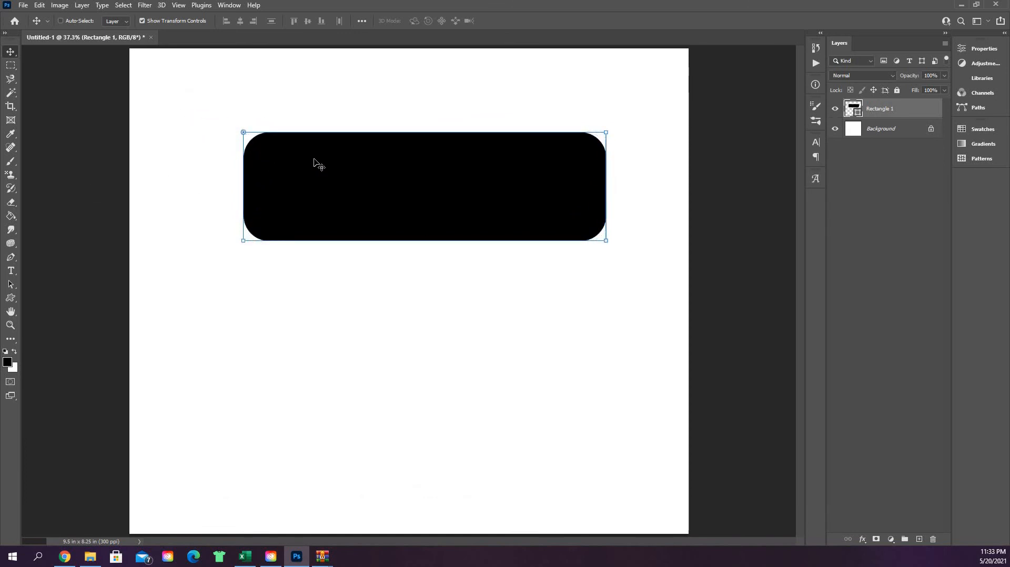
{"action": "left_click", "coordinate": [876, 152]}
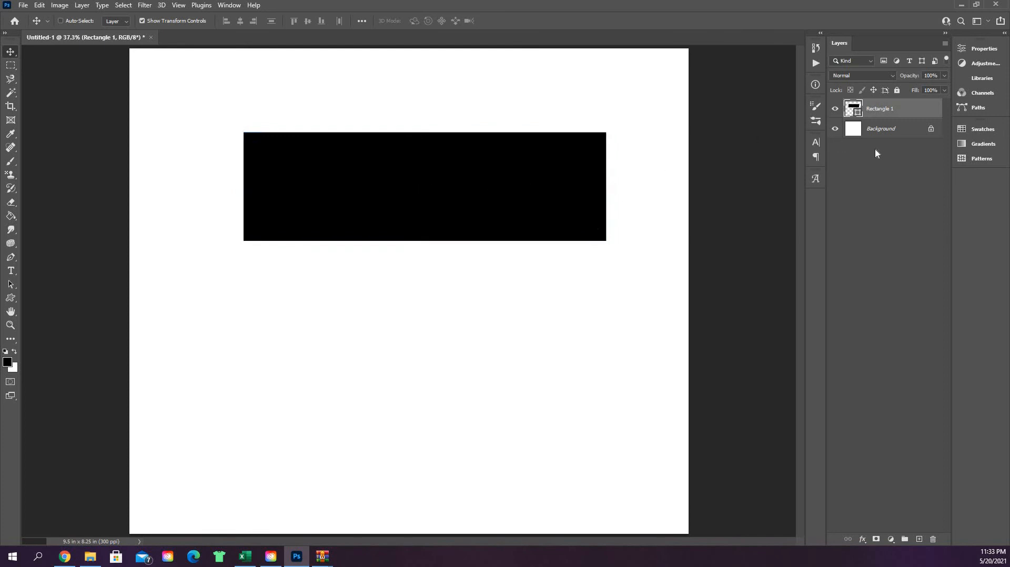
{"action": "left_click", "coordinate": [914, 114]}
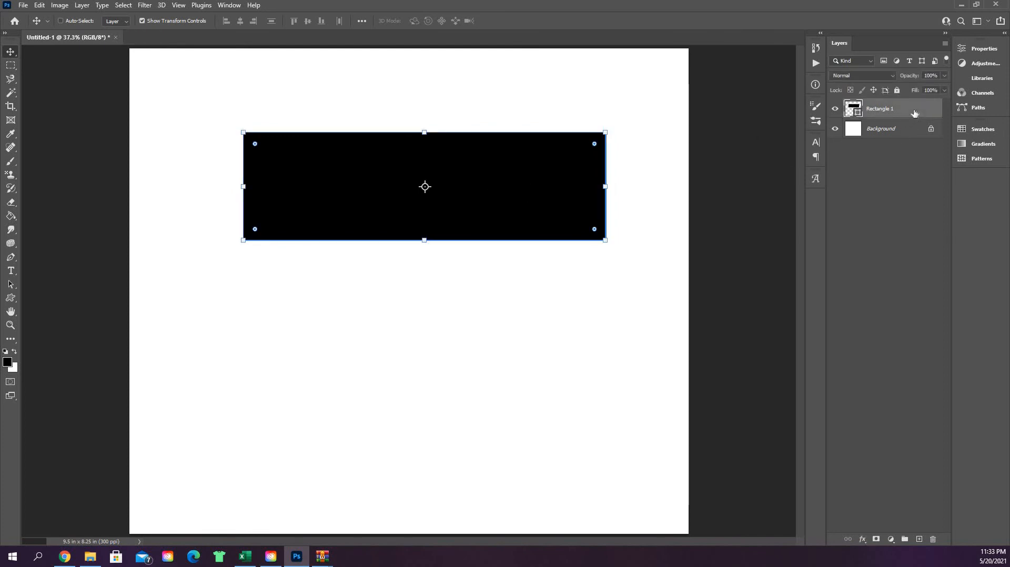
- Skew the rectangle by moving its right edge slightly down and its lower edge about 4.52° to the right, and apply the transform
{"action": "left_click", "coordinate": [605, 186]}
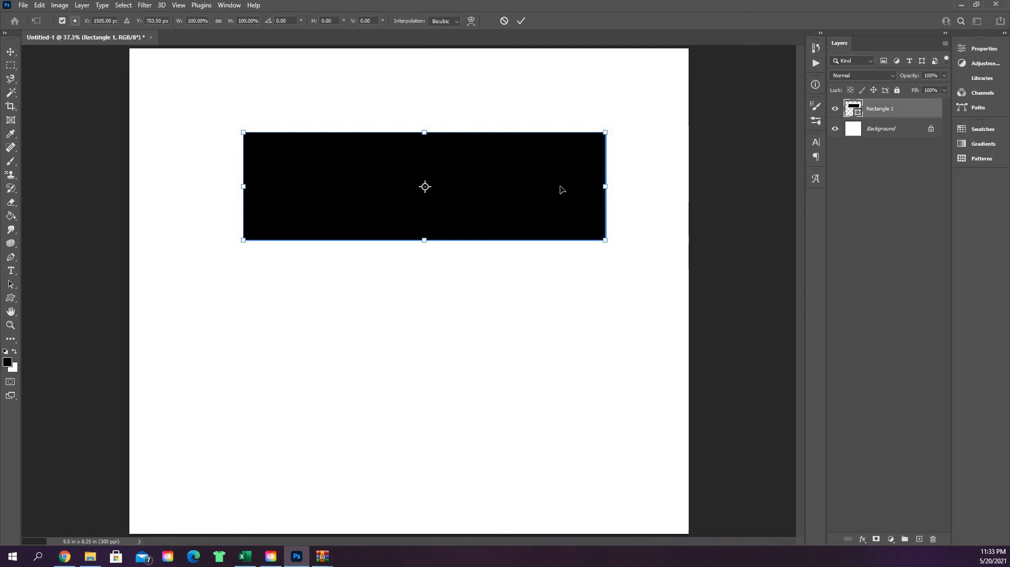
{"action": "right_click", "coordinate": [488, 182]}
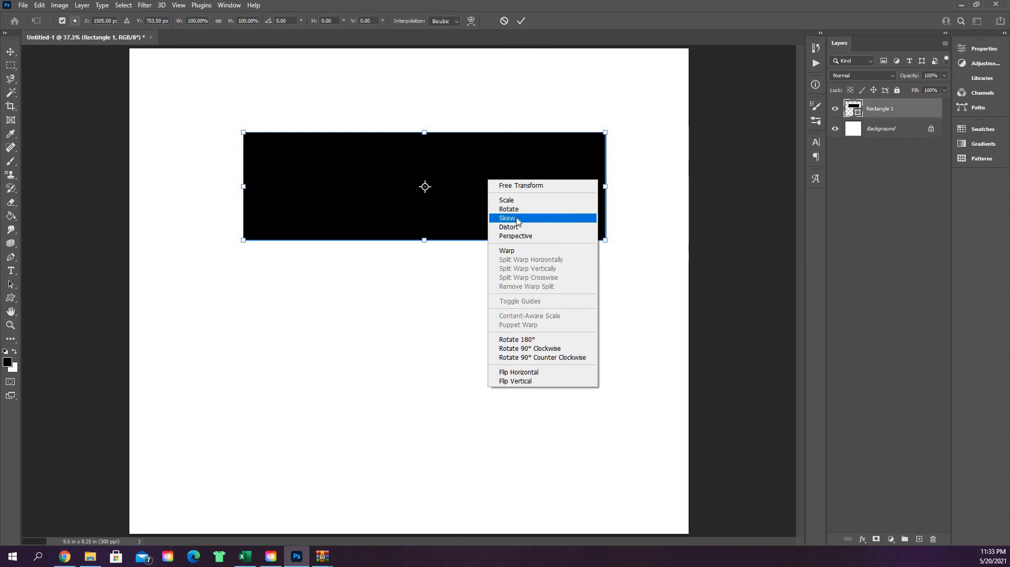
{"action": "left_click", "coordinate": [517, 219]}
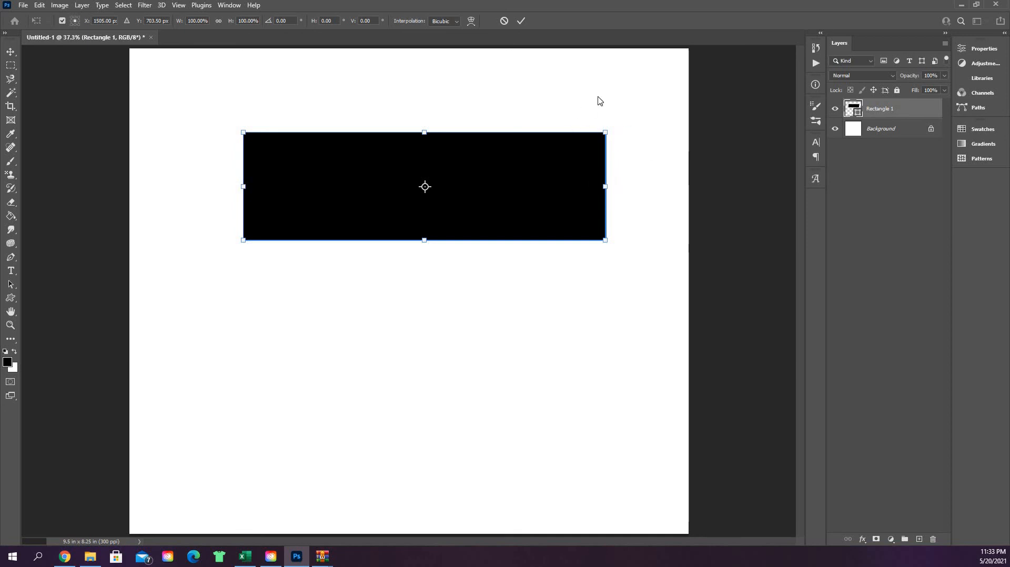
{"action": "left_click_drag", "start_coordinate": [612, 186], "coordinate": [635, 138]}
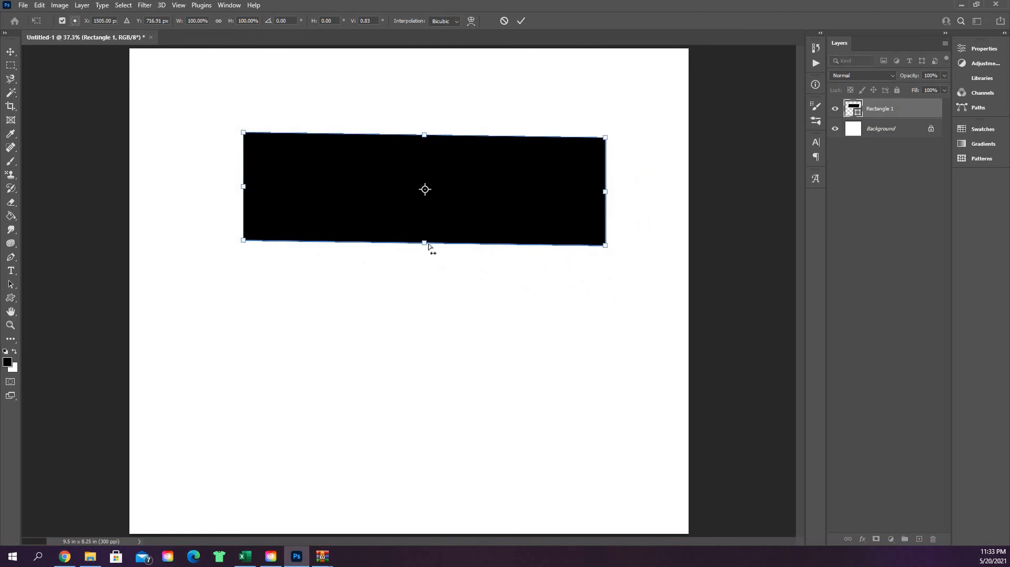
{"action": "left_click_drag", "start_coordinate": [370, 253], "coordinate": [421, 256]}
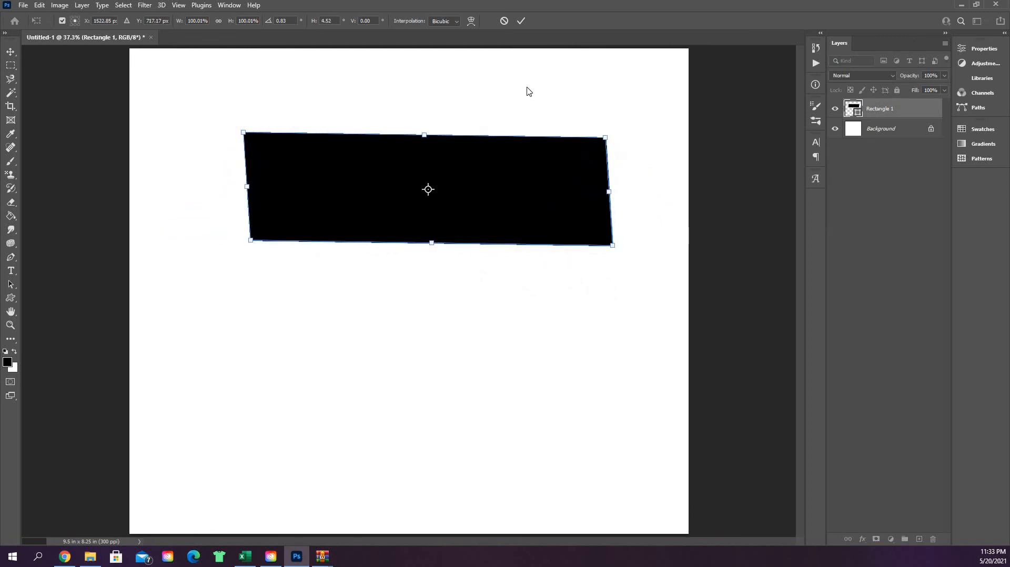
{"action": "left_click", "coordinate": [522, 22]}
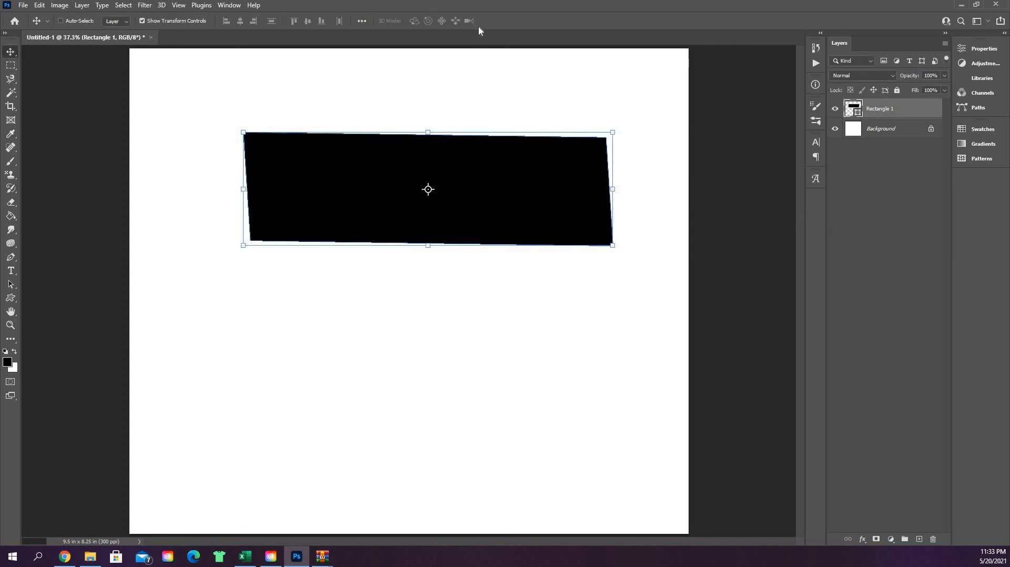
- Try to distort the rectangle by shifting its upper edge down and to the right, and discard the transform
{"action": "key", "text": "ctrl+t"}
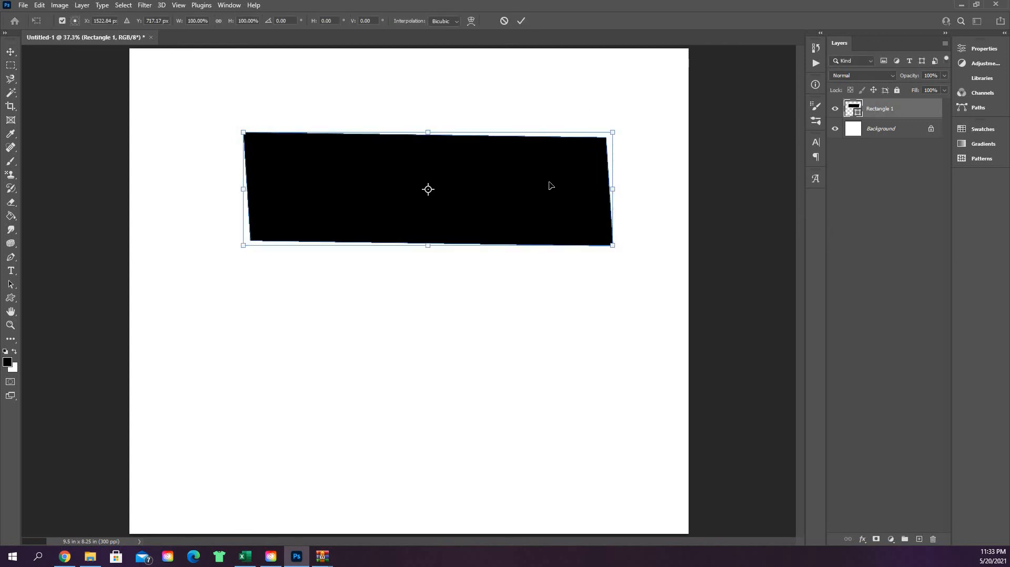
{"action": "right_click", "coordinate": [549, 182]}
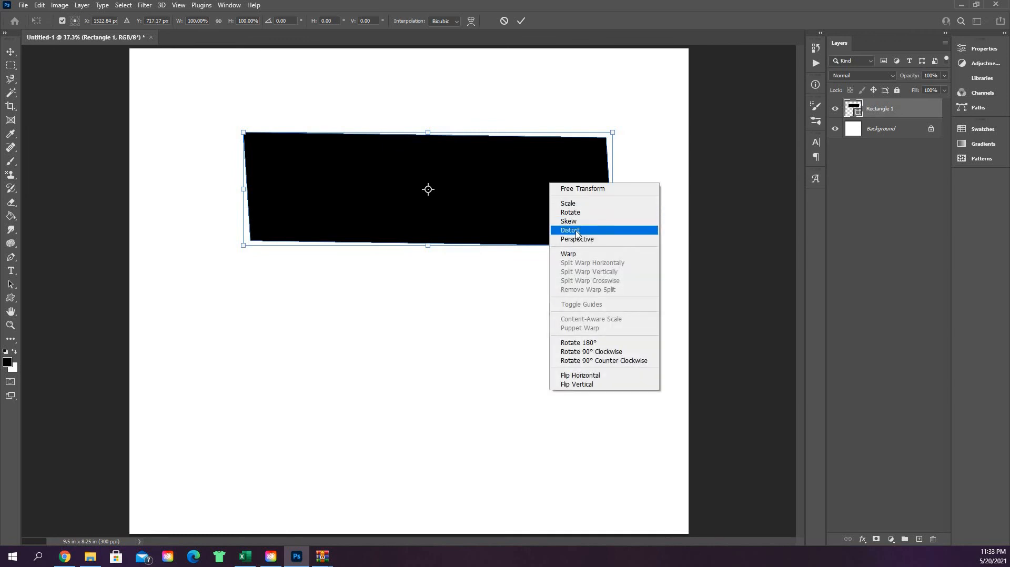
{"action": "left_click", "coordinate": [579, 232]}
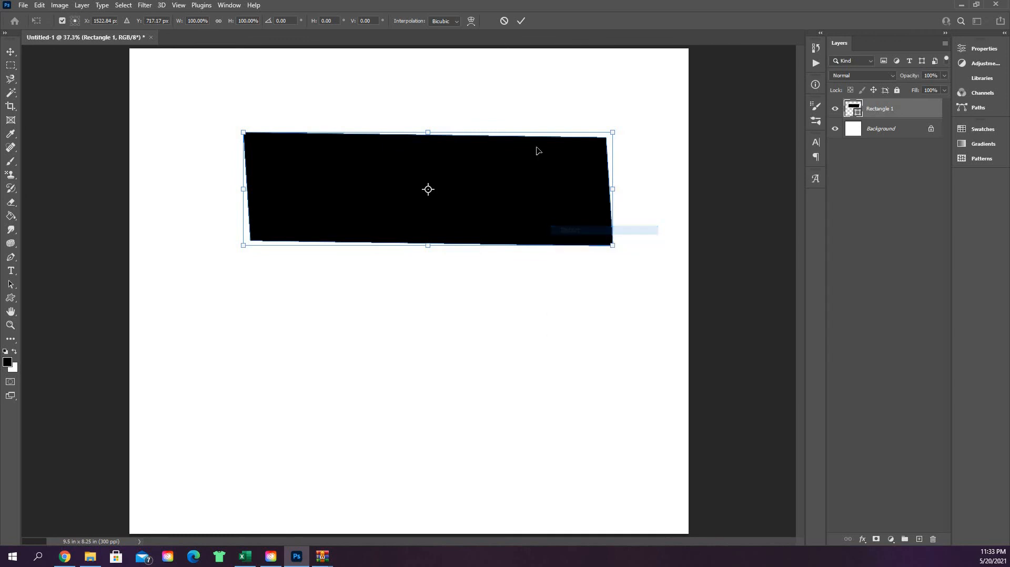
{"action": "left_click_drag", "start_coordinate": [429, 133], "coordinate": [472, 92]}
{"action": "left_click_drag", "start_coordinate": [351, 127], "coordinate": [469, 135]}
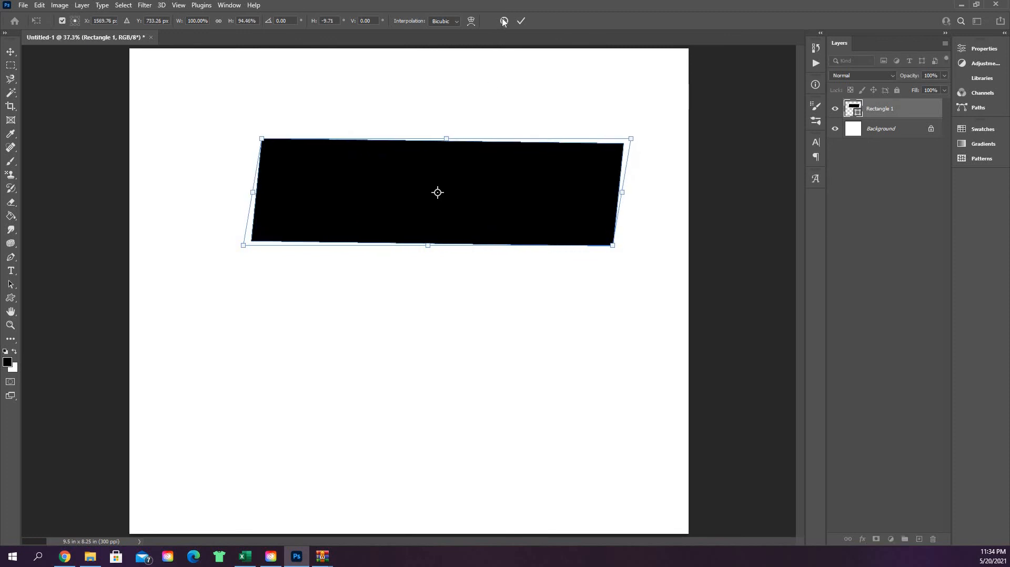
{"action": "key", "text": "Escape"}
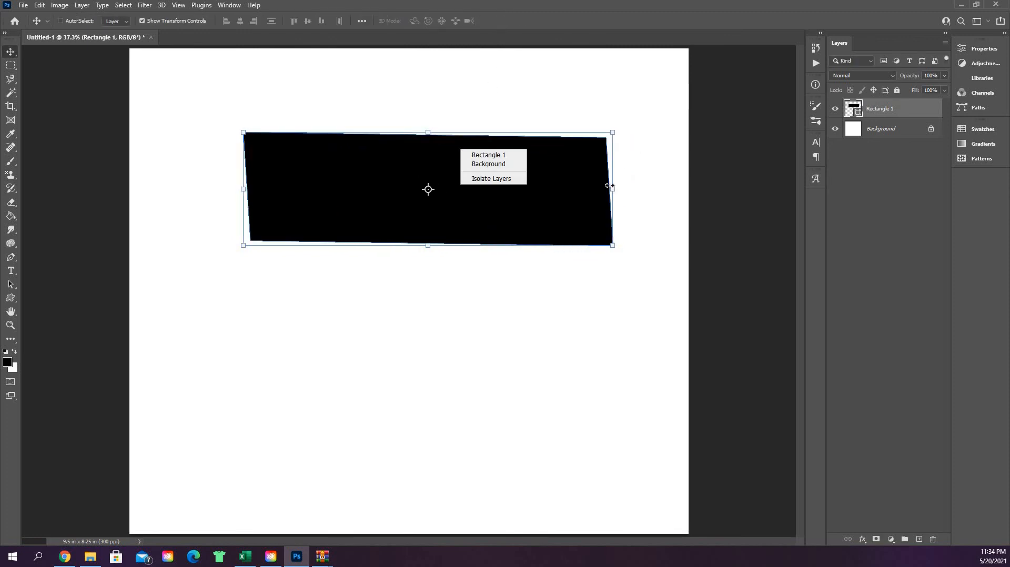
- Transform the rectangle in Perspective mode, tilting it about -2.77° and skewing it horizontally about -12.05°, and apply the transform
{"action": "key", "text": "ctrl+t"}
{"action": "right_click", "coordinate": [559, 191]}
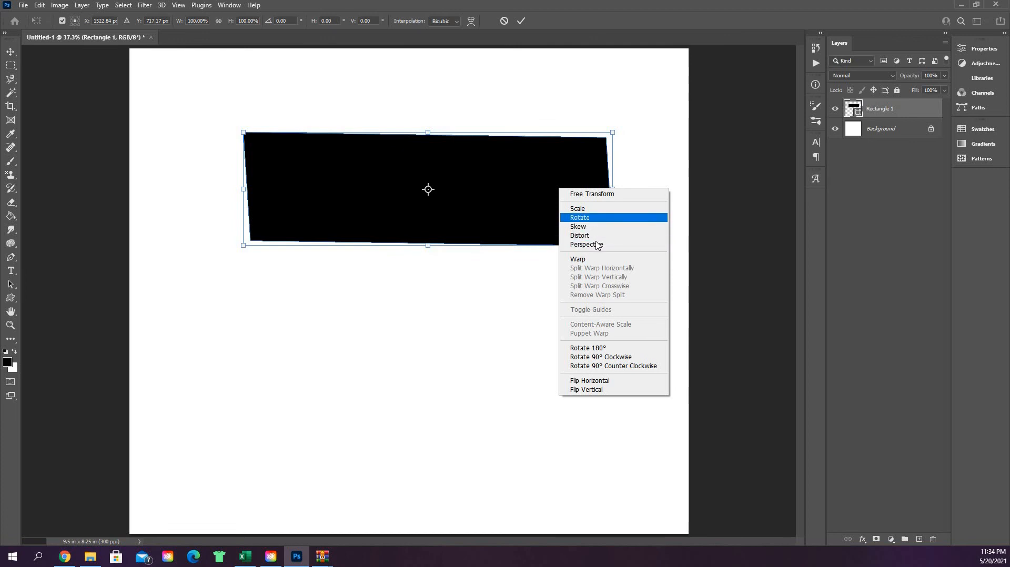
{"action": "left_click", "coordinate": [595, 245]}
{"action": "left_click_drag", "start_coordinate": [614, 188], "coordinate": [332, 239]}
{"action": "left_click_drag", "start_coordinate": [339, 120], "coordinate": [430, 121]}
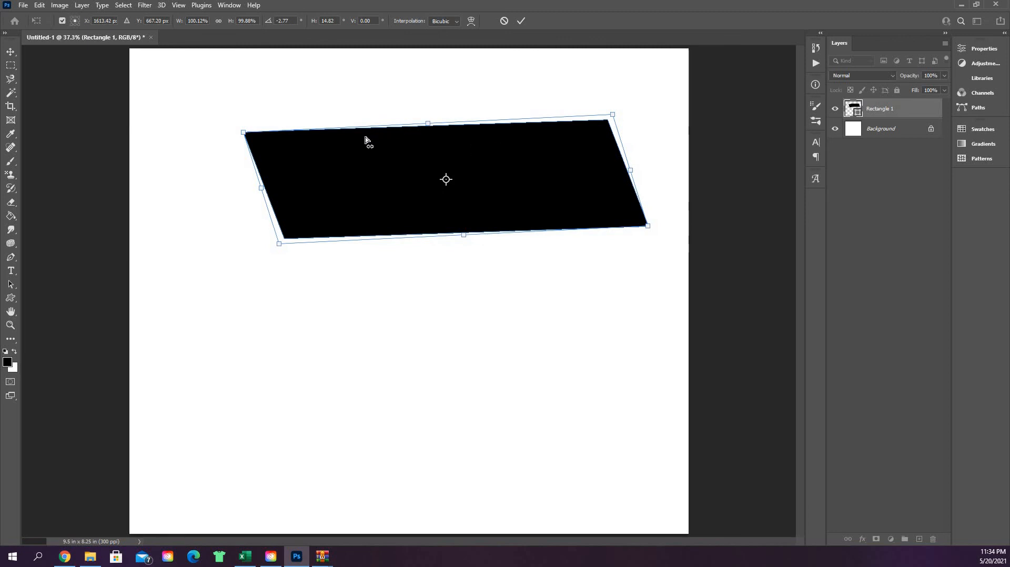
{"action": "left_click_drag", "start_coordinate": [365, 139], "coordinate": [485, 191]}
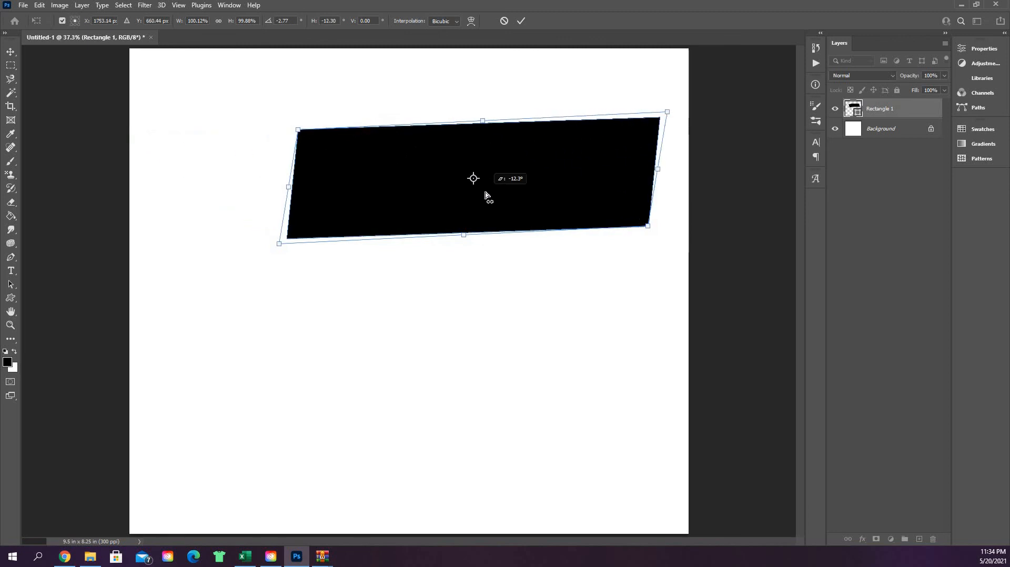
{"action": "left_click", "coordinate": [519, 23]}
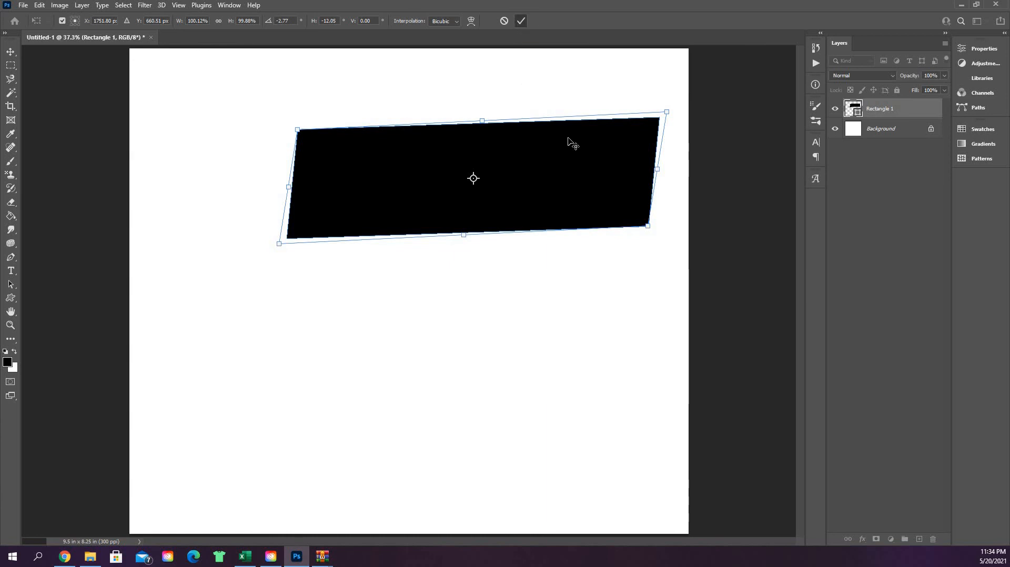
- Start a free transform on the rectangle and move it to the canvas's lower-left corner, then to the canvas centre
{"action": "left_click", "coordinate": [656, 178]}
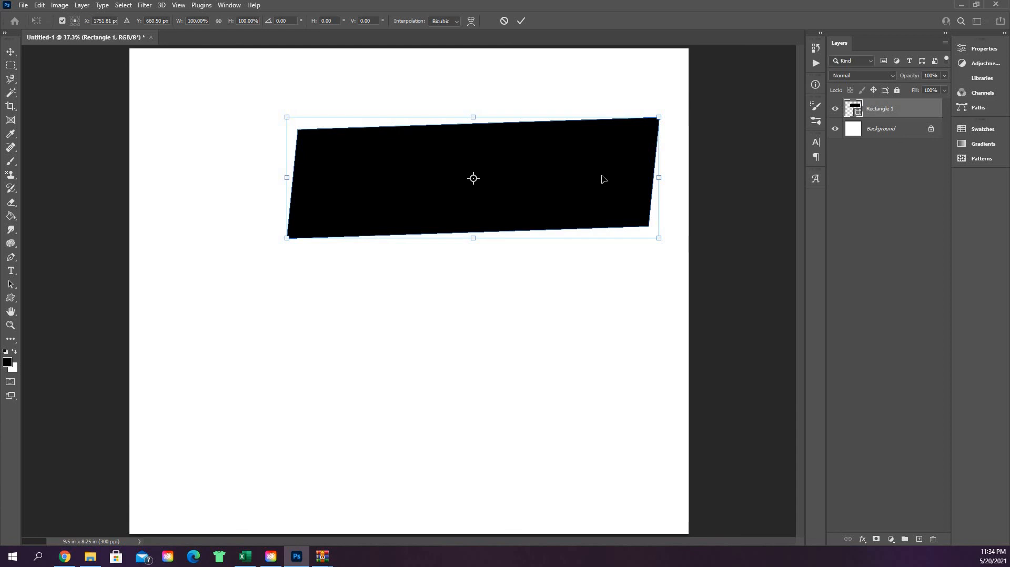
{"action": "left_click_drag", "start_coordinate": [523, 177], "coordinate": [459, 372]}
{"action": "left_click_drag", "start_coordinate": [375, 488], "coordinate": [363, 516]}
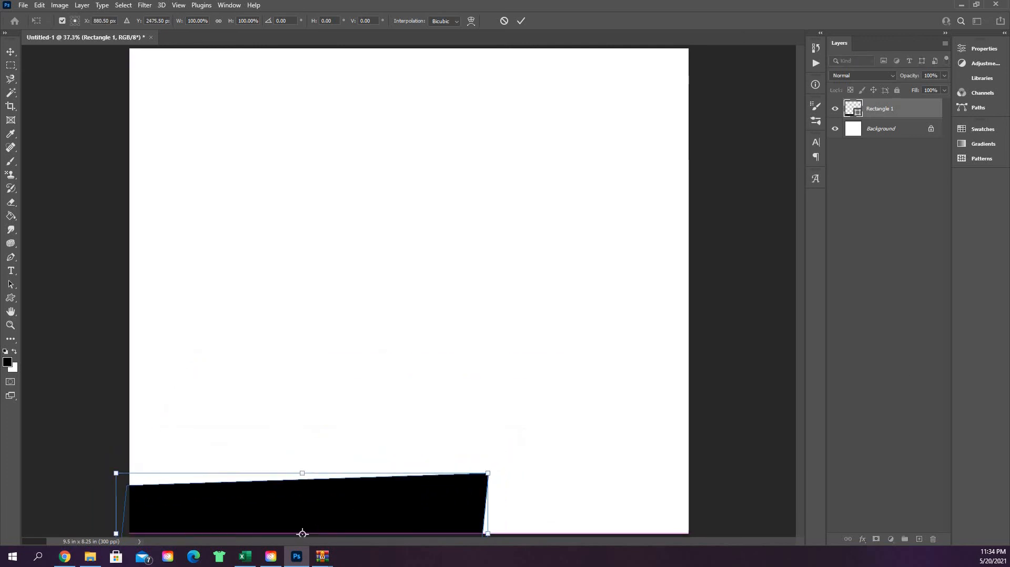
{"action": "left_click_drag", "start_coordinate": [483, 427], "coordinate": [509, 251]}
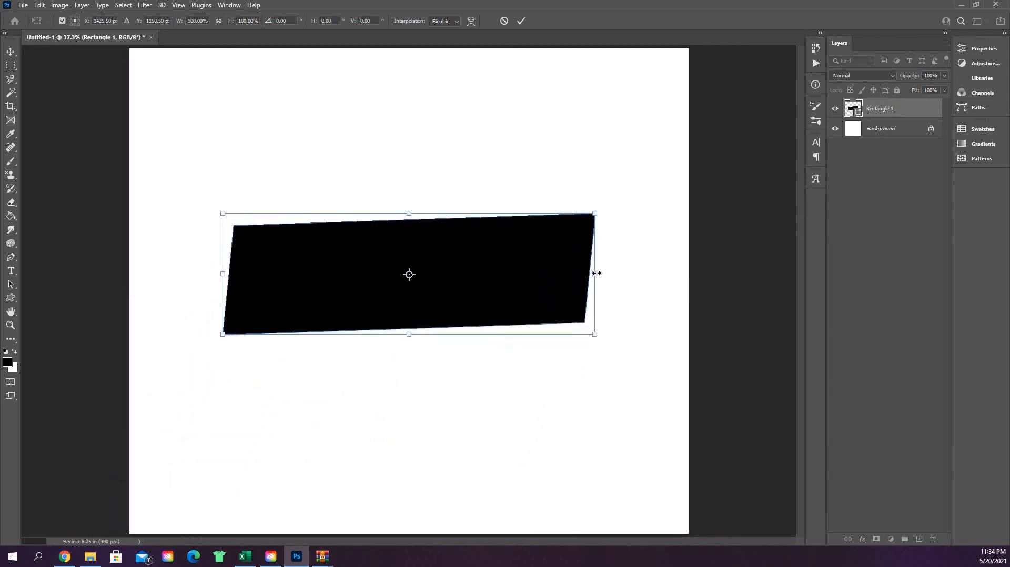
- Try to warp the rectangle by bulging its upper, lower and side edges outward and shifting its lower-left corner, and discard the transform
{"action": "right_click", "coordinate": [540, 269]}
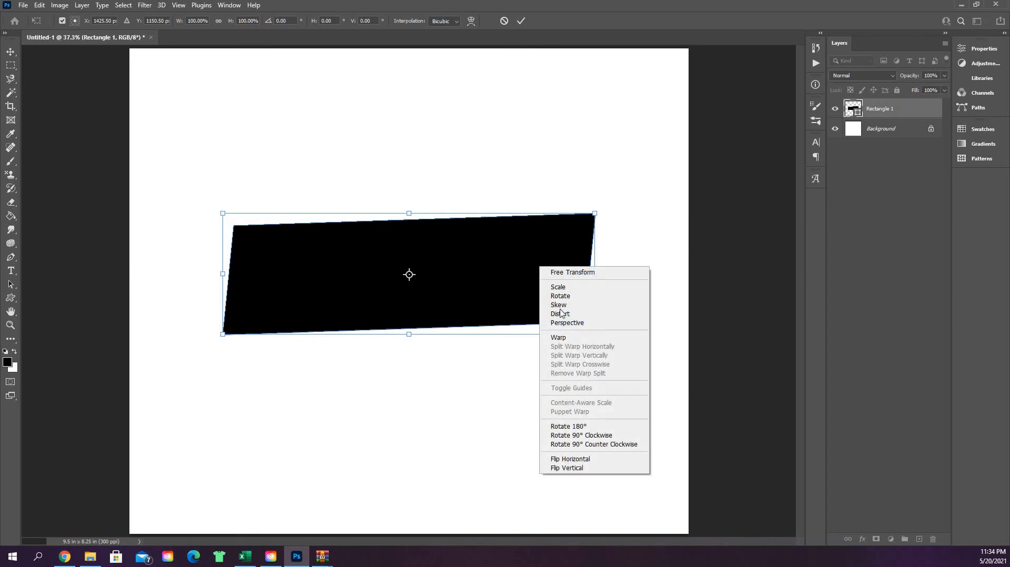
{"action": "left_click", "coordinate": [565, 339]}
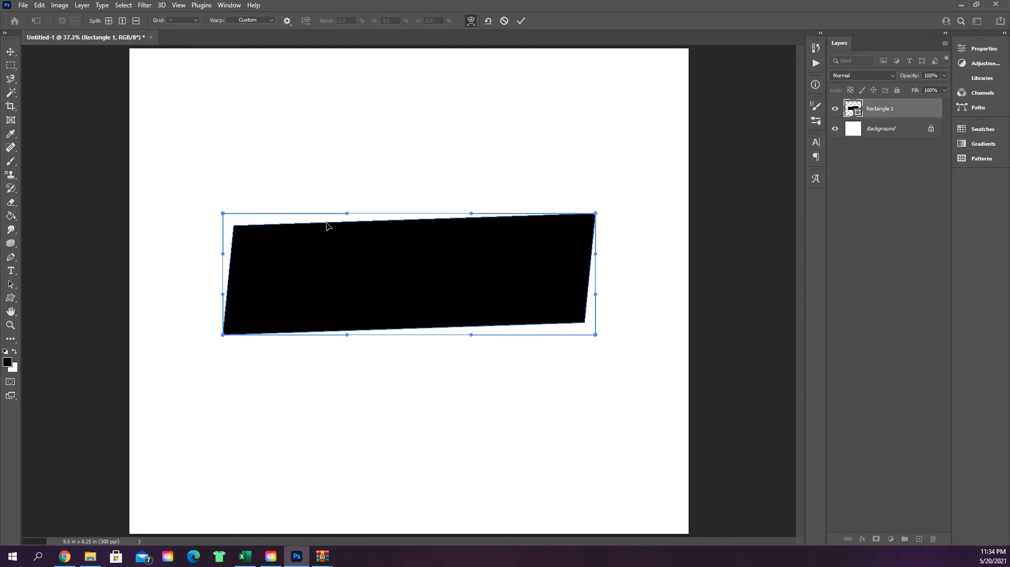
{"action": "left_click_drag", "start_coordinate": [327, 226], "coordinate": [520, 139]}
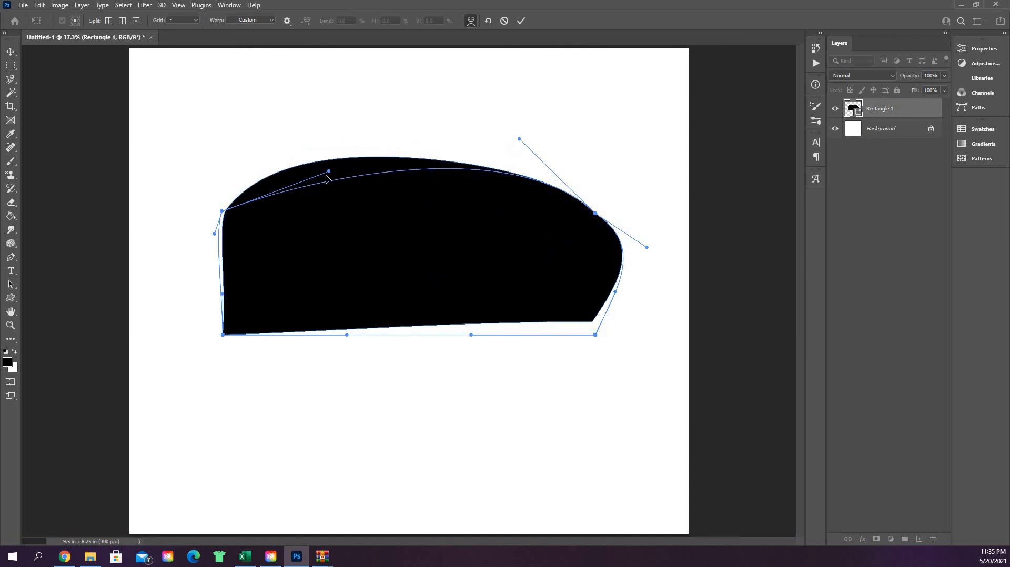
{"action": "left_click_drag", "start_coordinate": [337, 209], "coordinate": [411, 102]}
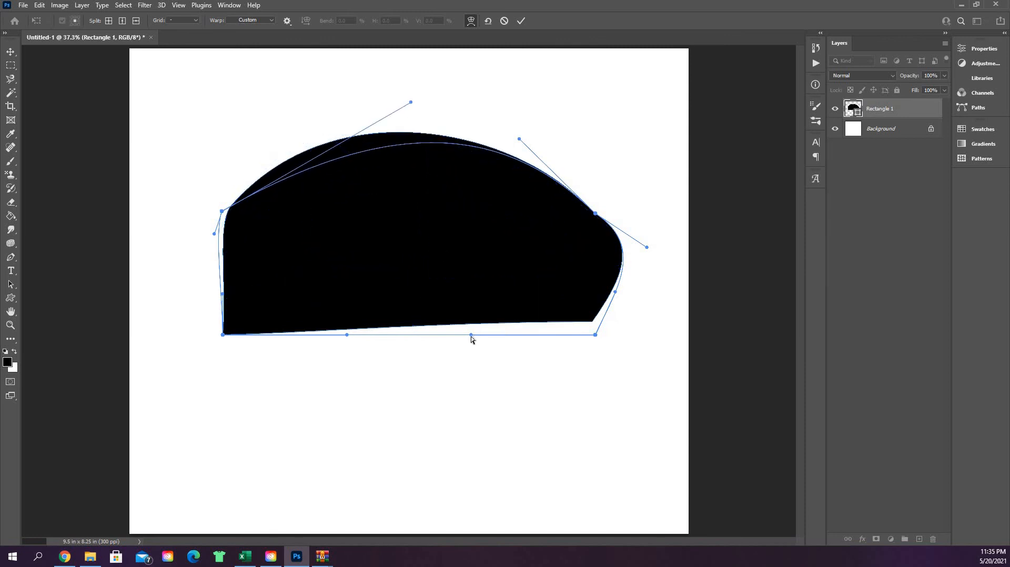
{"action": "left_click_drag", "start_coordinate": [471, 334], "coordinate": [500, 443]}
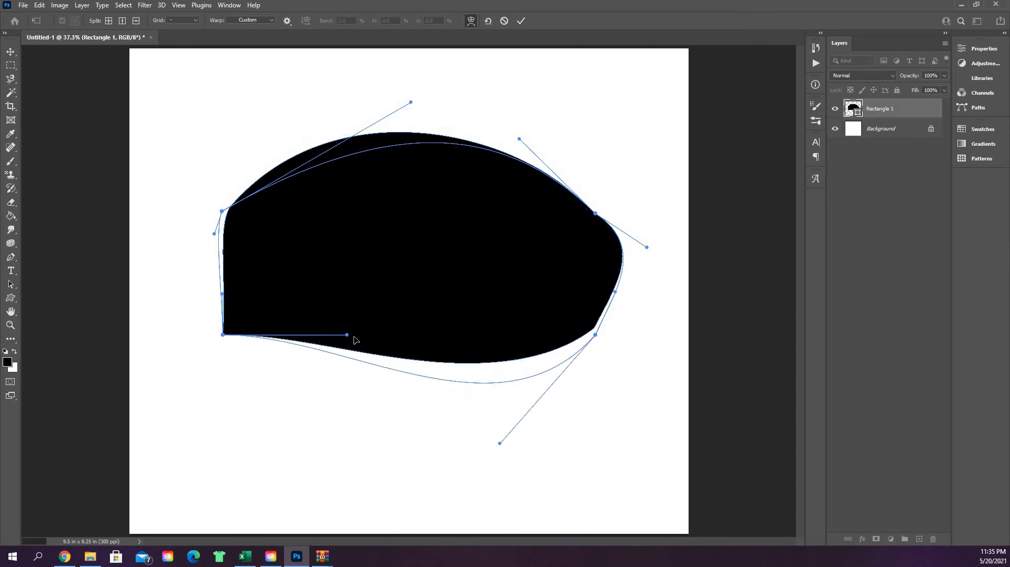
{"action": "left_click_drag", "start_coordinate": [347, 335], "coordinate": [222, 421]}
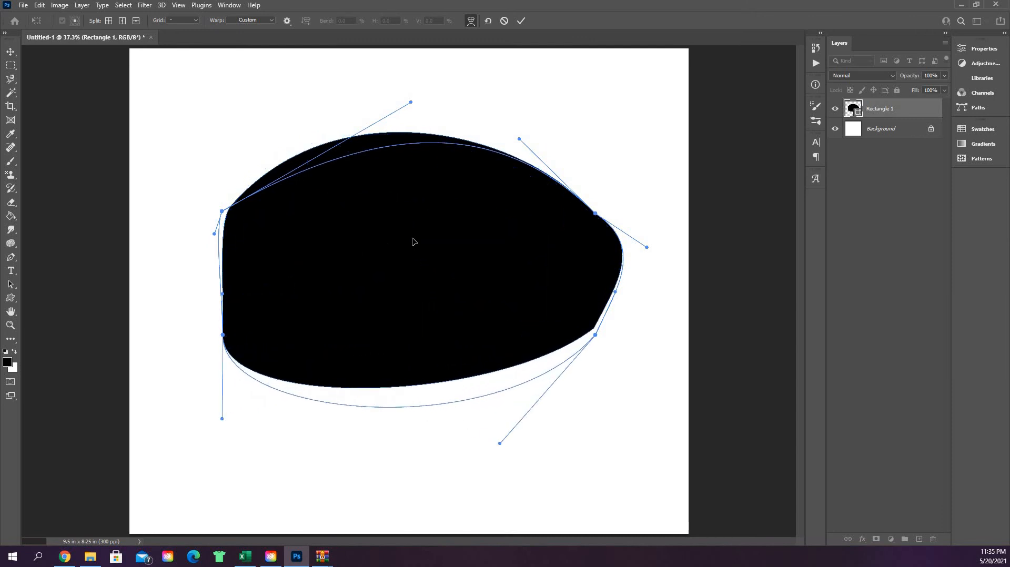
{"action": "left_click_drag", "start_coordinate": [413, 241], "coordinate": [266, 320]}
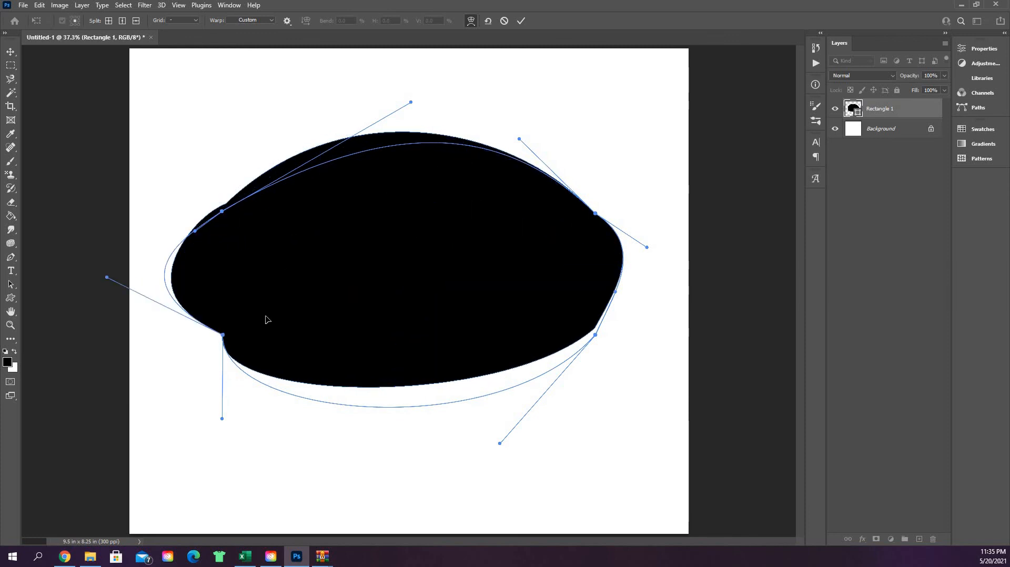
{"action": "left_click_drag", "start_coordinate": [209, 347], "coordinate": [191, 368]}
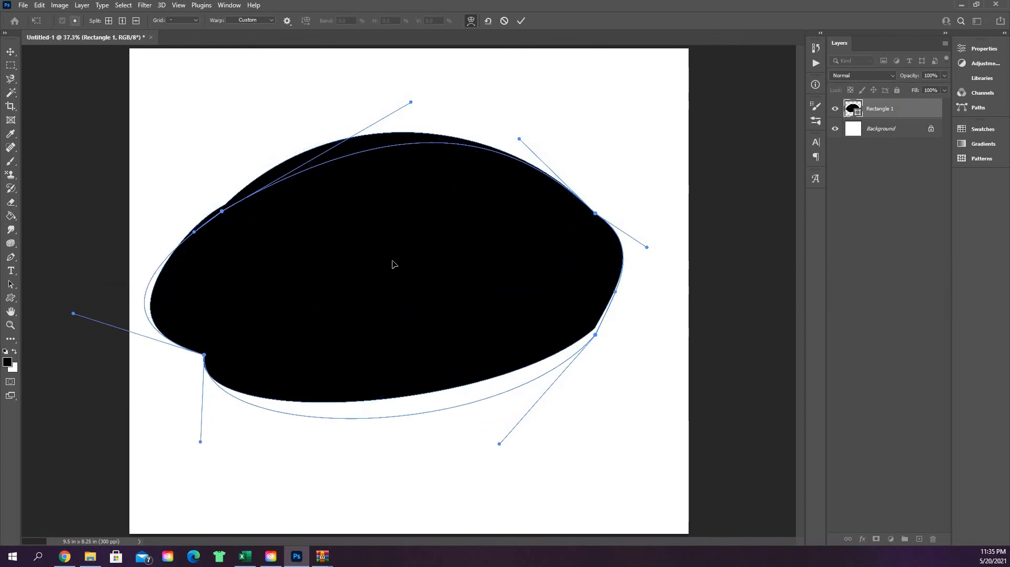
{"action": "left_click_drag", "start_coordinate": [395, 264], "coordinate": [424, 202]}
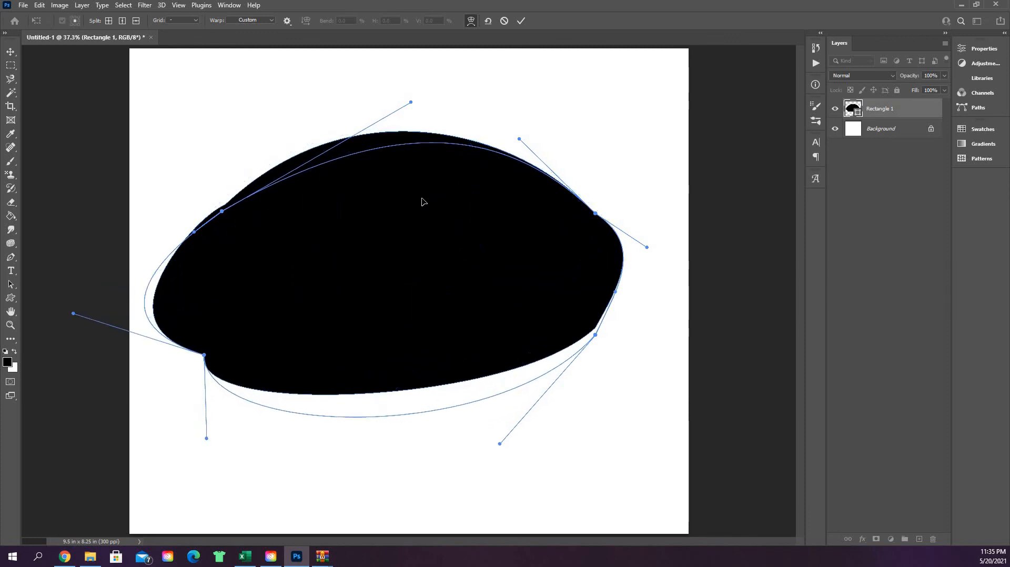
{"action": "left_click", "coordinate": [504, 21]}
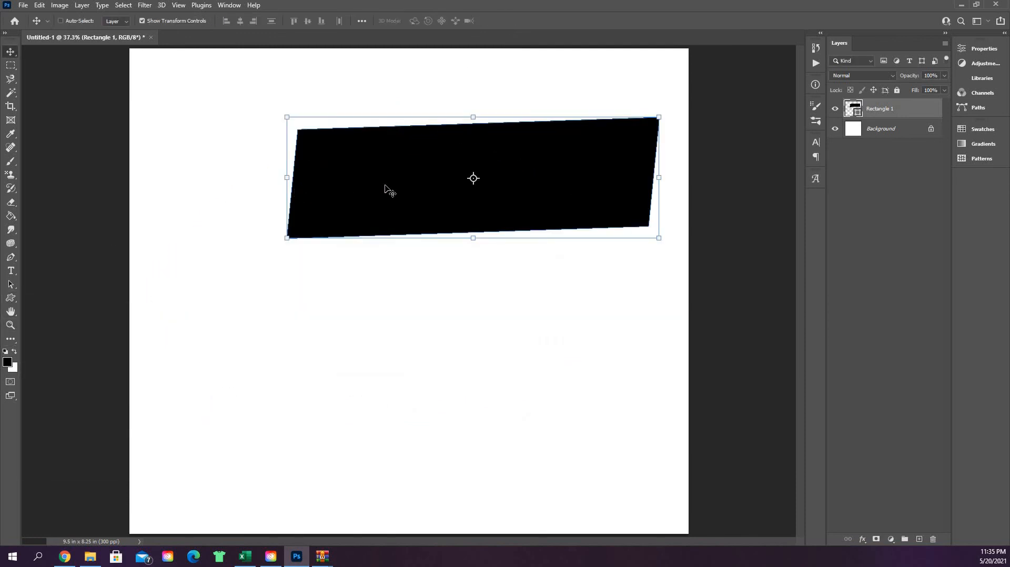
- Move the rectangle down and to the left so it is horizontally centred in the upper half of the canvas
{"action": "left_click_drag", "start_coordinate": [374, 196], "coordinate": [310, 224]}
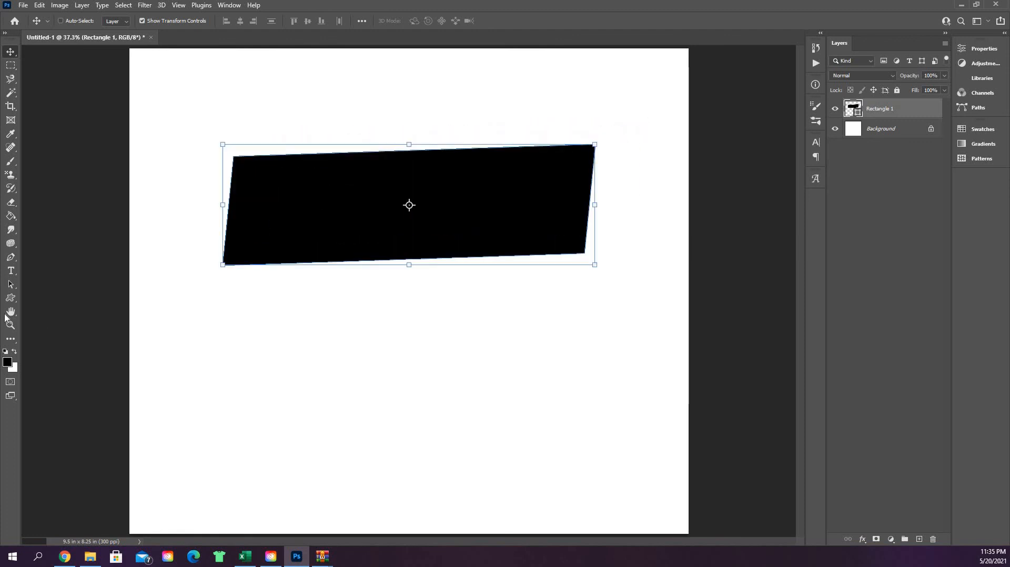